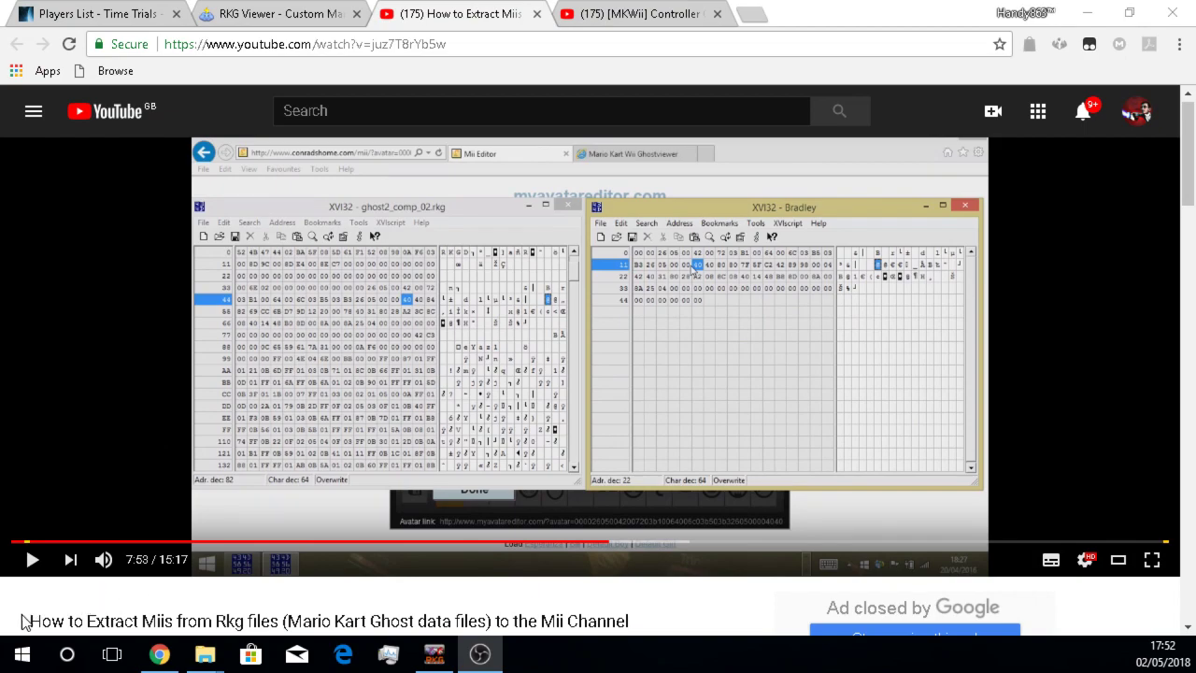
pyautogui.moveTo(25, 622); pyautogui.dragTo(224, 598)
pyautogui.click(215, 582)
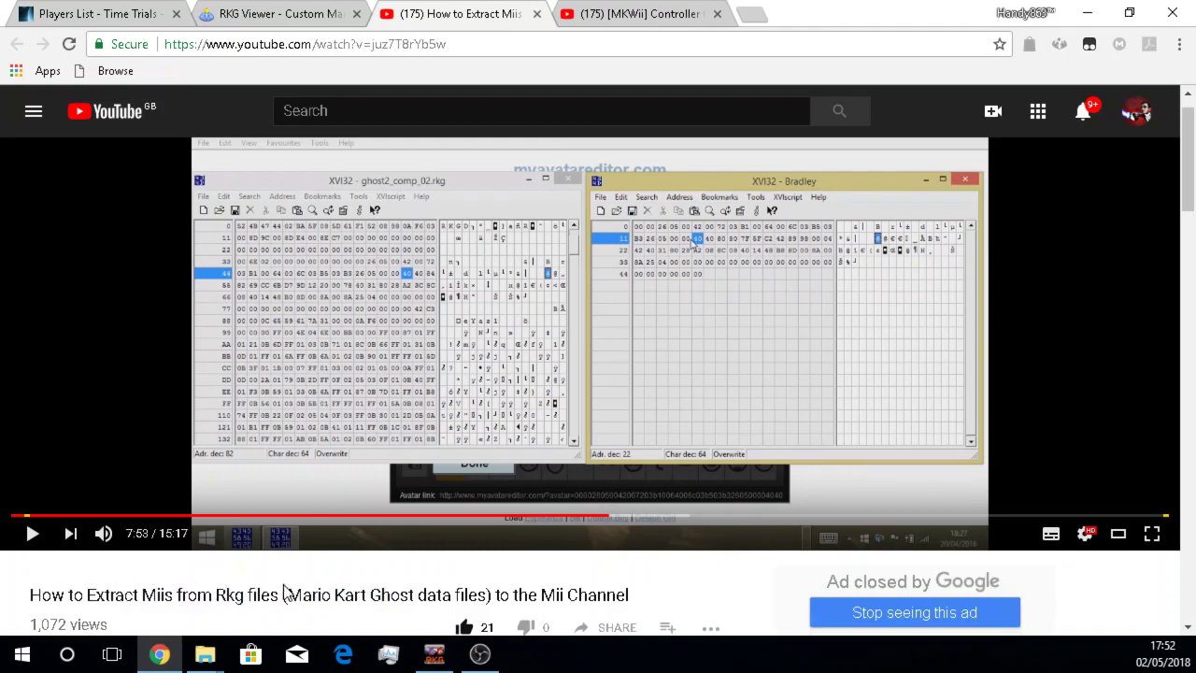
pyautogui.scroll(1, 282, 598)
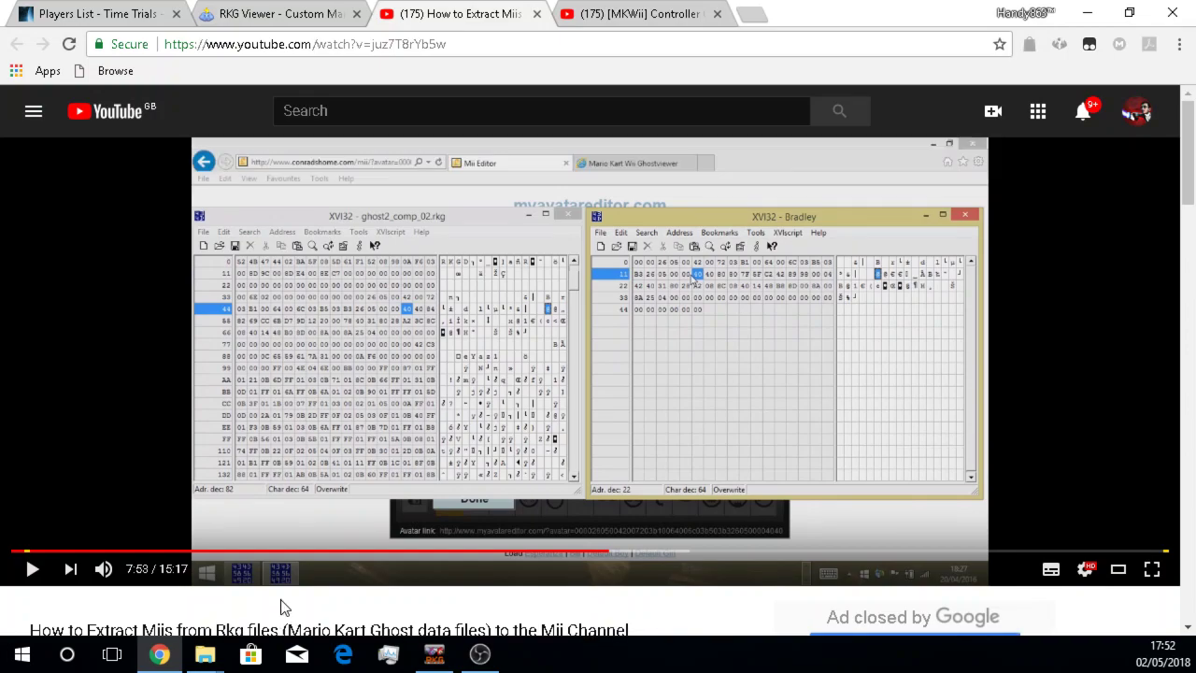
pyautogui.scroll(-2, 285, 607)
pyautogui.scroll(2, 293, 555)
# Look over the controller cam video, the RKG Viewer wiki page and the RKG Viewer program window.
pyautogui.click(608, 17)
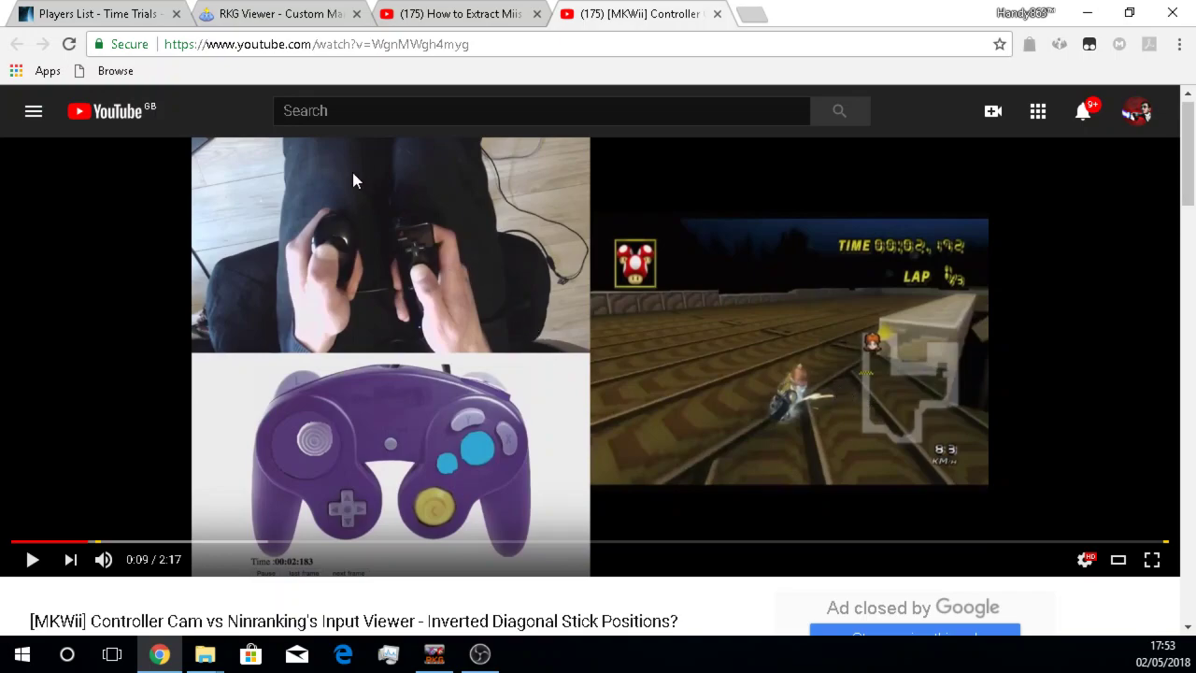
pyautogui.click(269, 13)
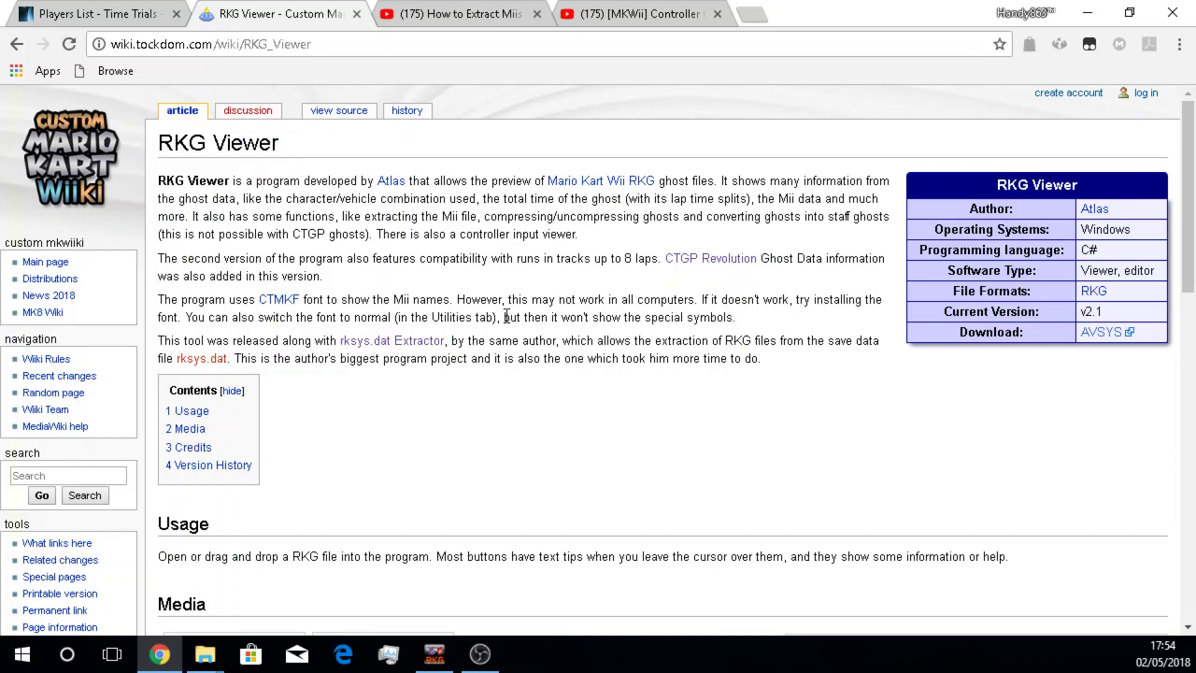
pyautogui.click(306, 44)
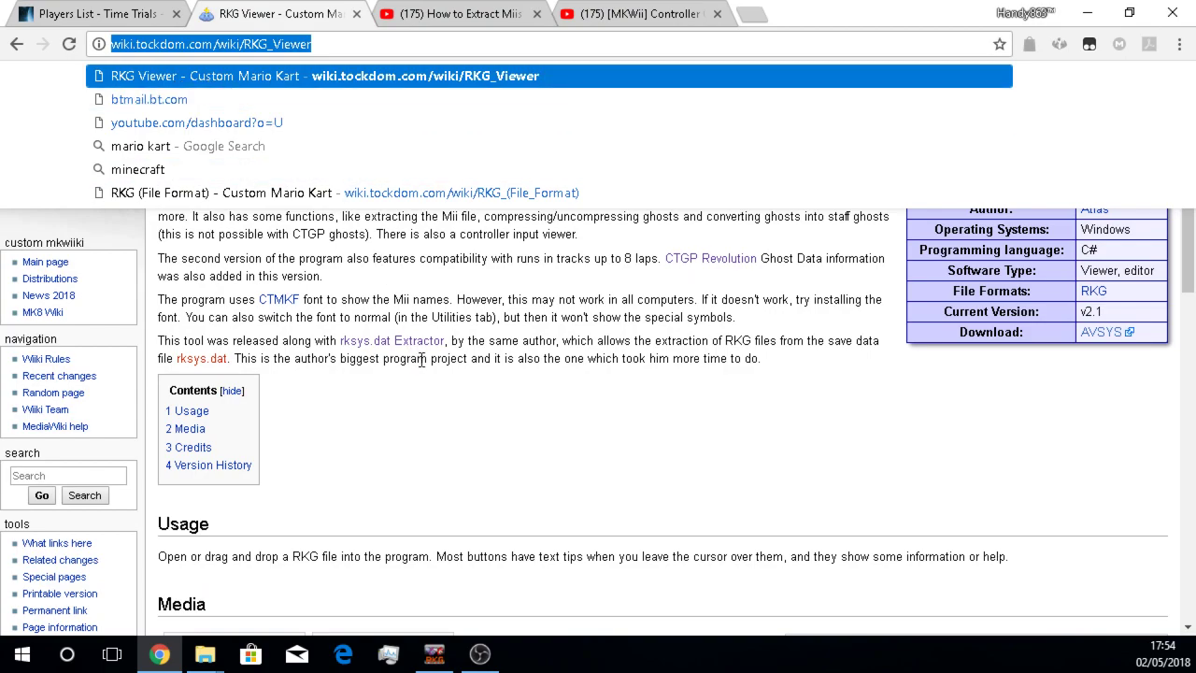
pyautogui.click(496, 454)
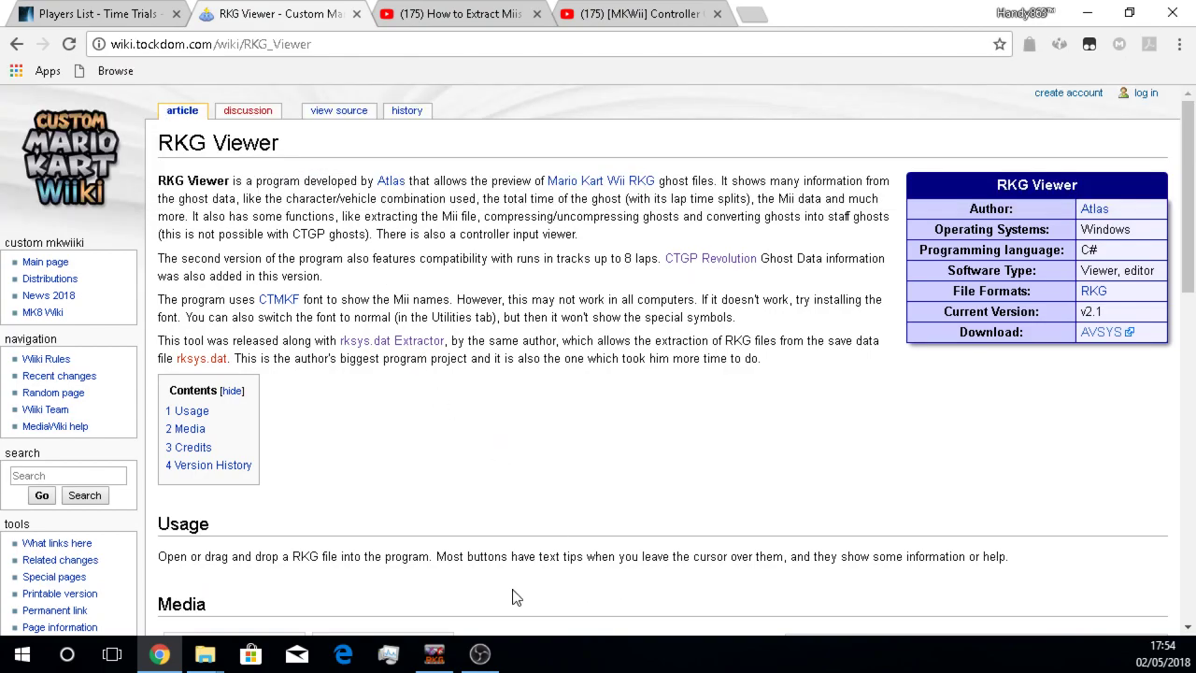
pyautogui.click(444, 655)
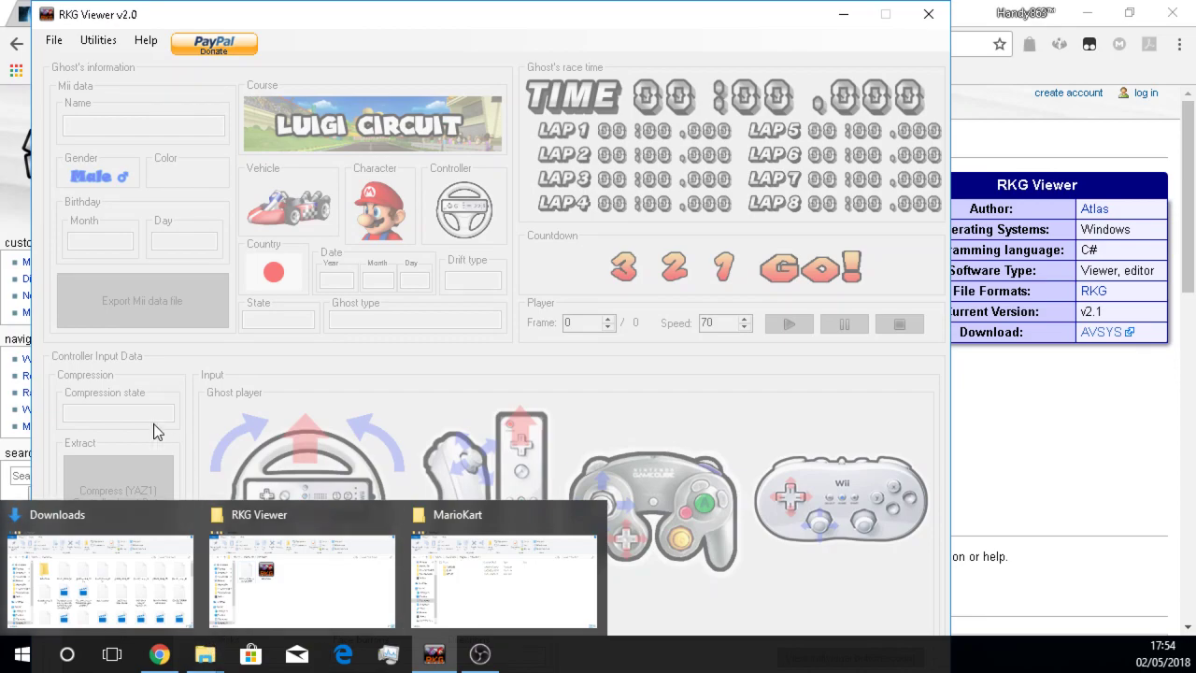
pyautogui.click(844, 14)
# Open a United States player's page from the CTGP Revolution players list.
pyautogui.click(122, 7)
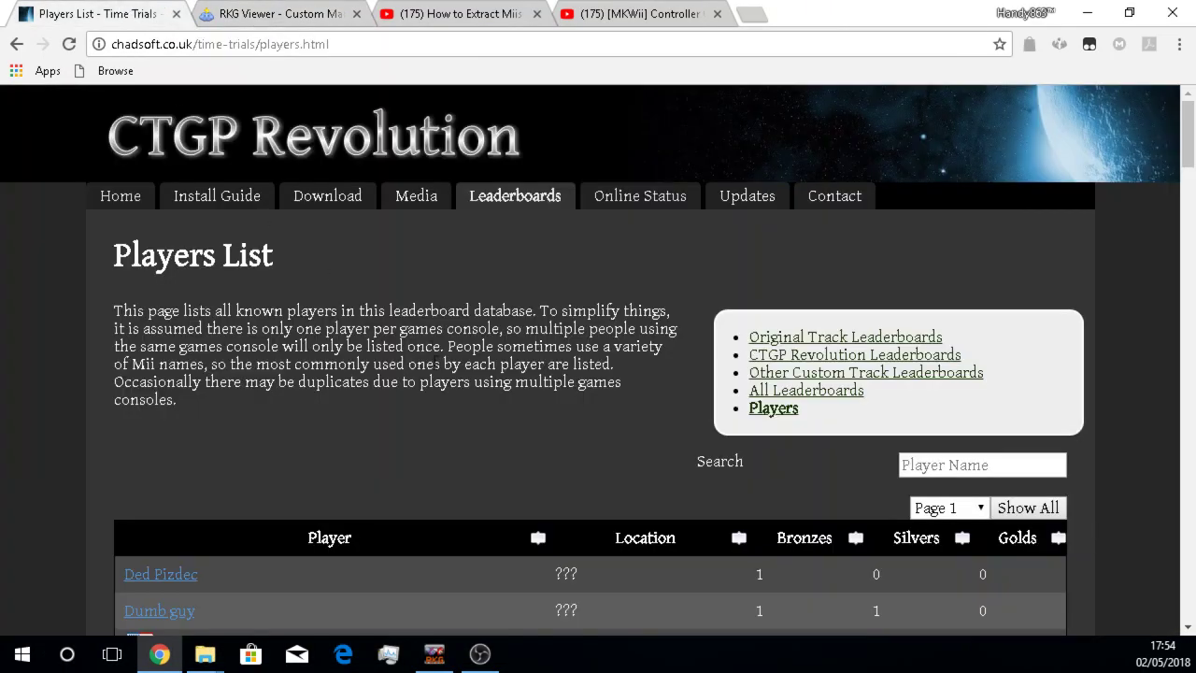
pyautogui.scroll(-15, 524, 364)
pyautogui.scroll(-10, 521, 393)
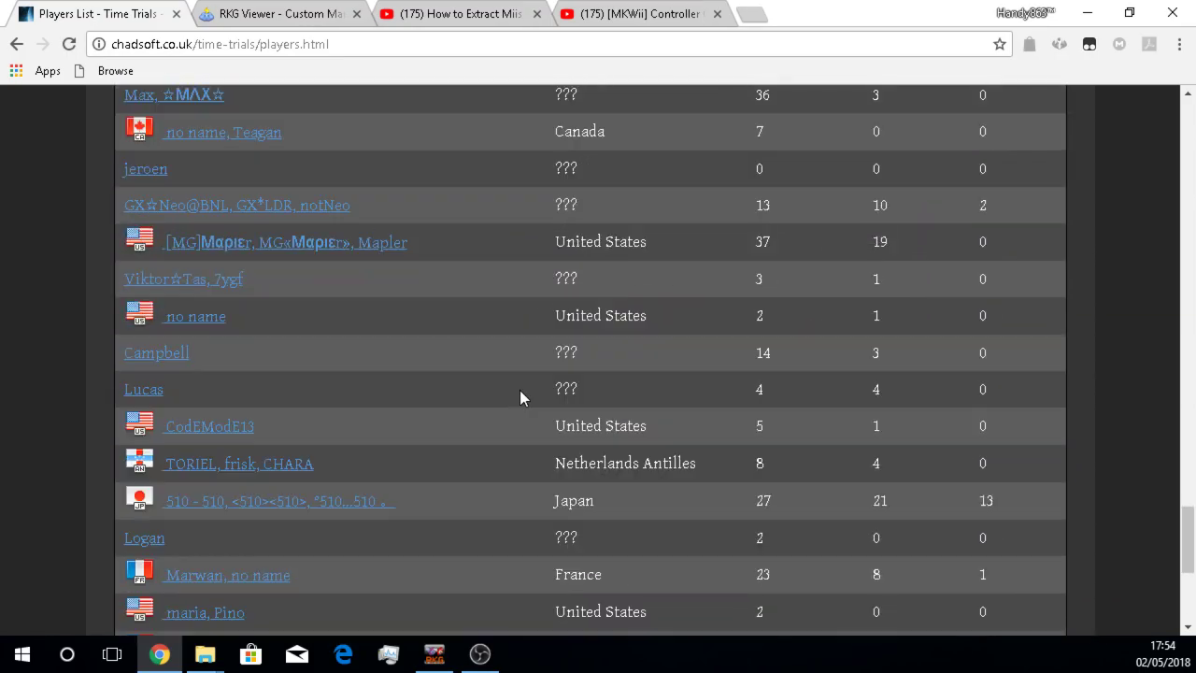
pyautogui.scroll(12, 520, 396)
pyautogui.scroll(-6, 521, 397)
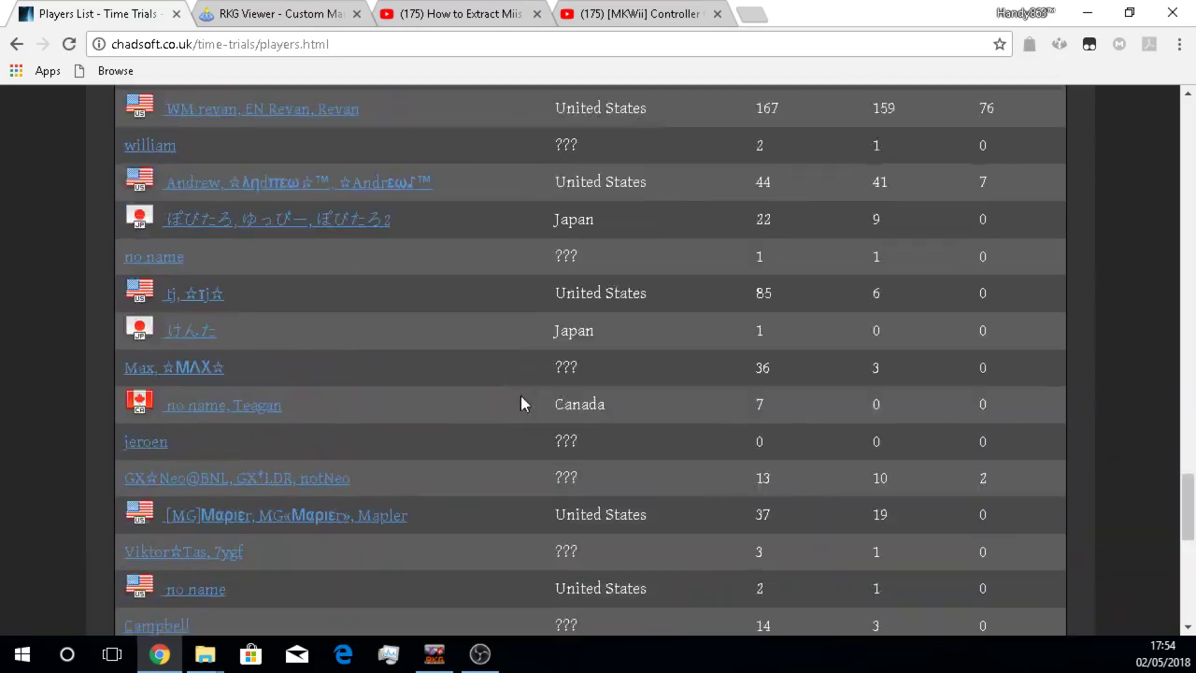
pyautogui.scroll(7, 520, 396)
pyautogui.click(173, 245)
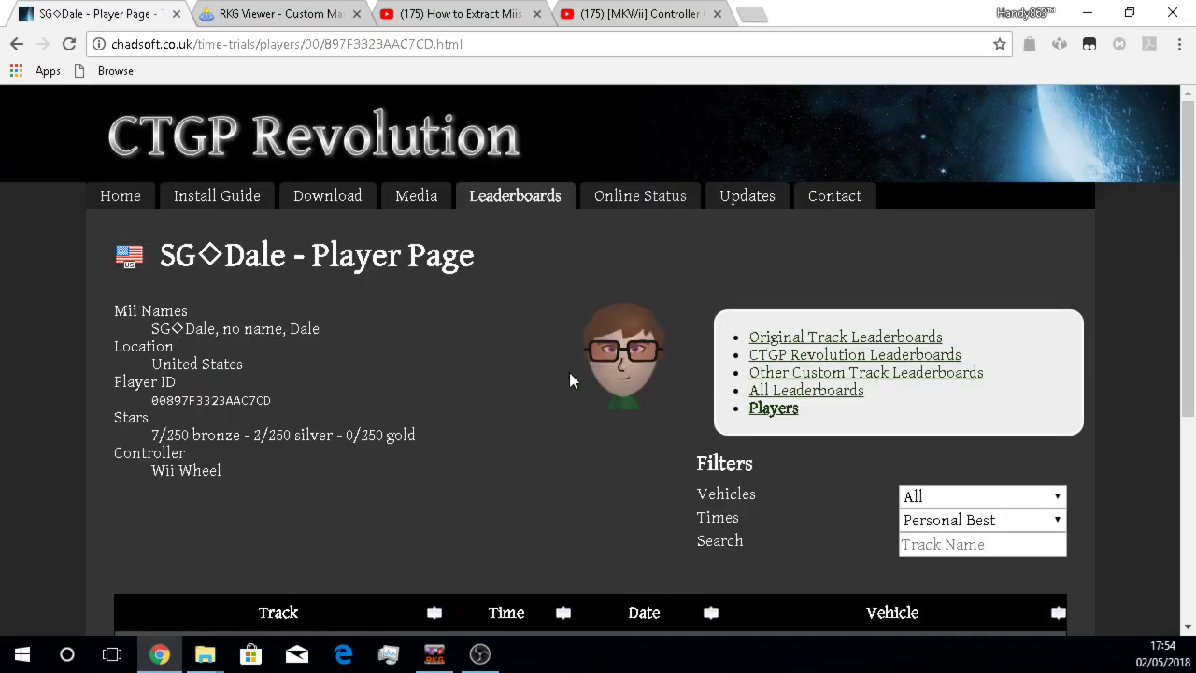
# Download the .rkg ghost data of the player's 02:47.415 run on BassBasher City - Normal.
pyautogui.scroll(-4, 515, 403)
pyautogui.click(480, 297)
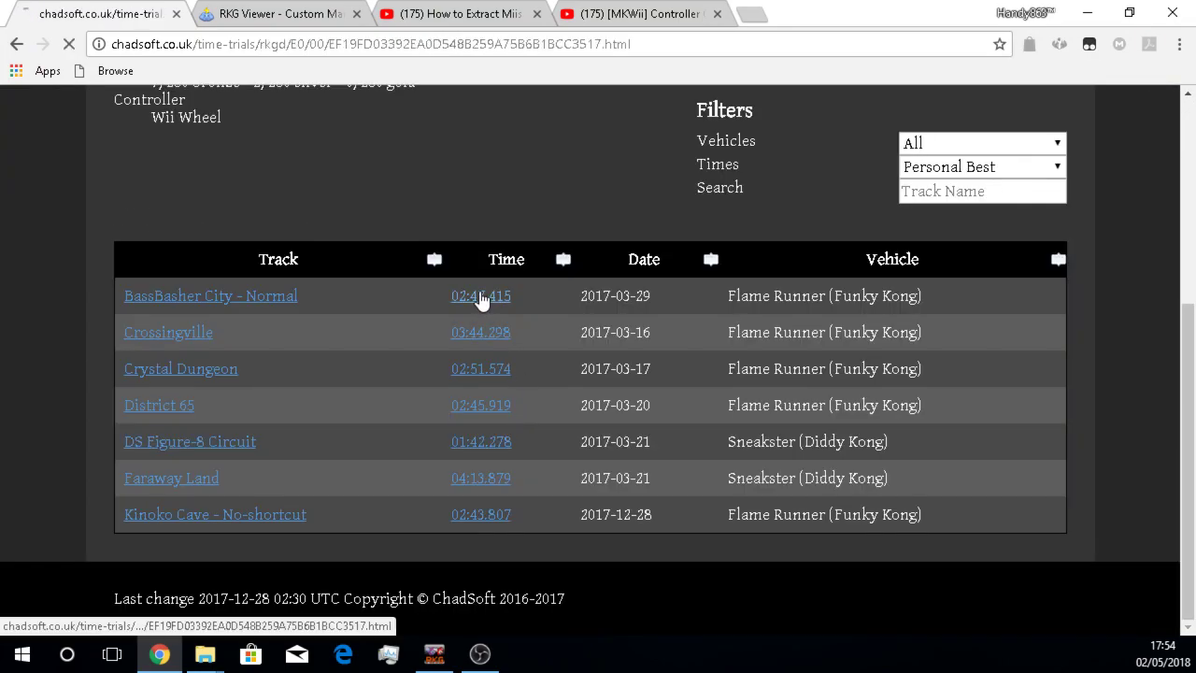
pyautogui.scroll(-3, 534, 471)
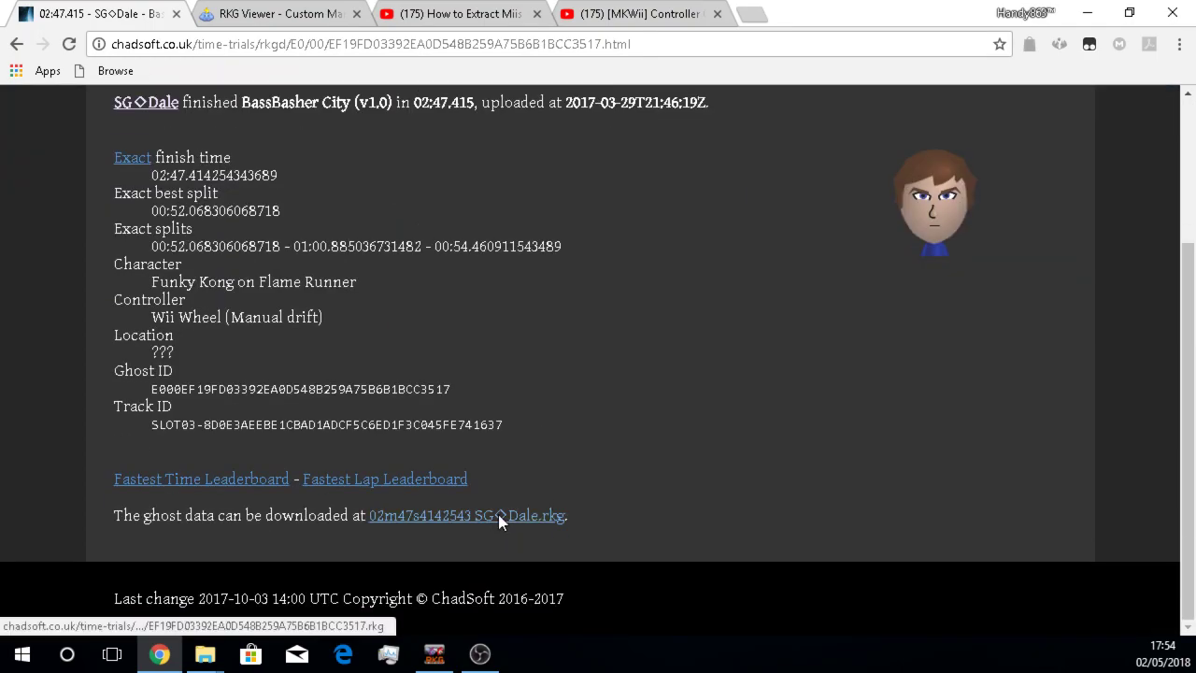
pyautogui.click(498, 516)
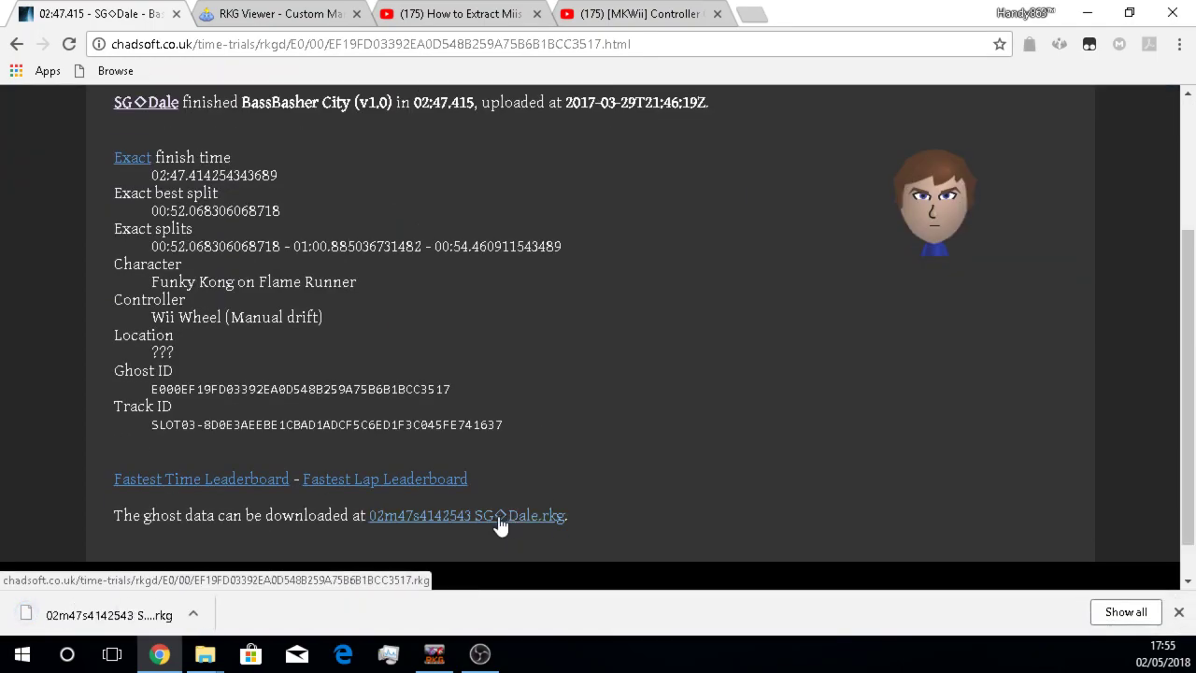
# Copy the downloaded ghost file into the RKG Viewer folder in File Explorer and open it with RKG Viewer.
pyautogui.moveTo(204, 654)
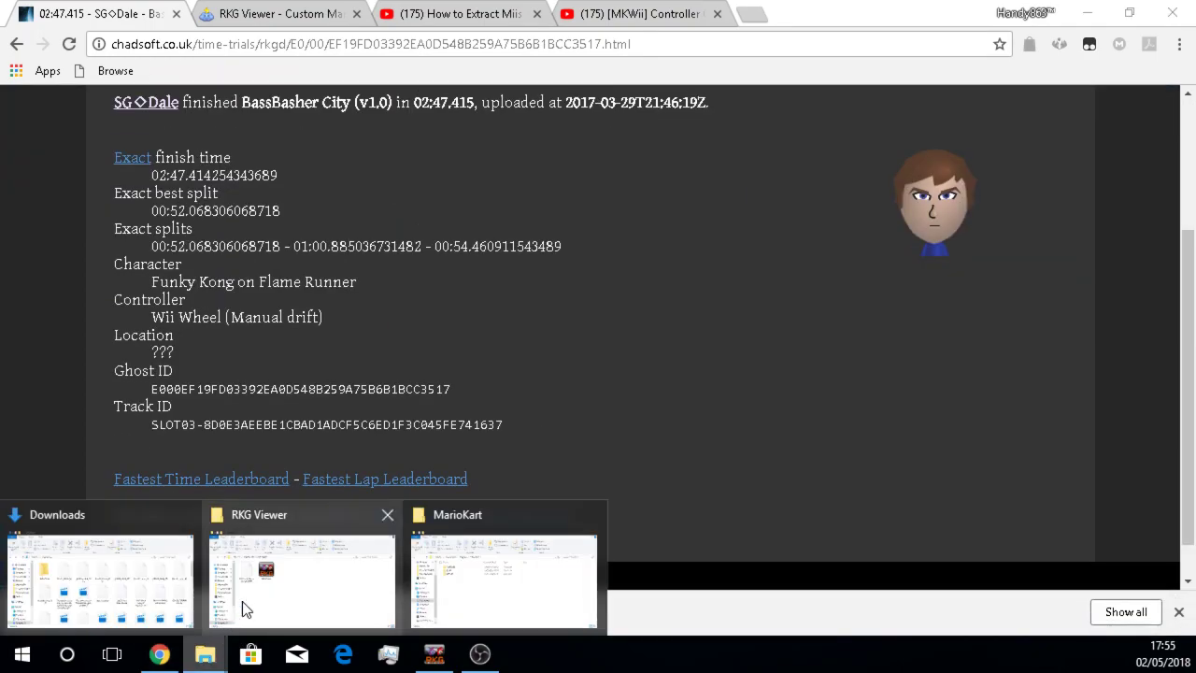
pyautogui.click(292, 581)
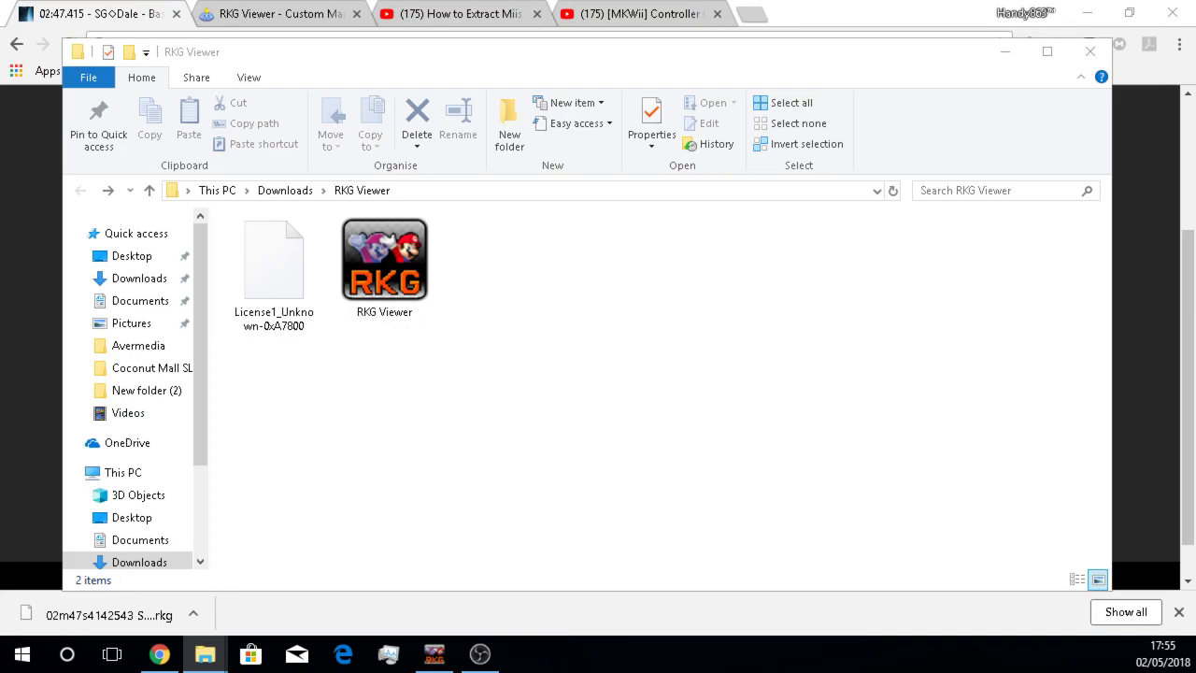
pyautogui.moveTo(109, 614); pyautogui.dragTo(510, 350)
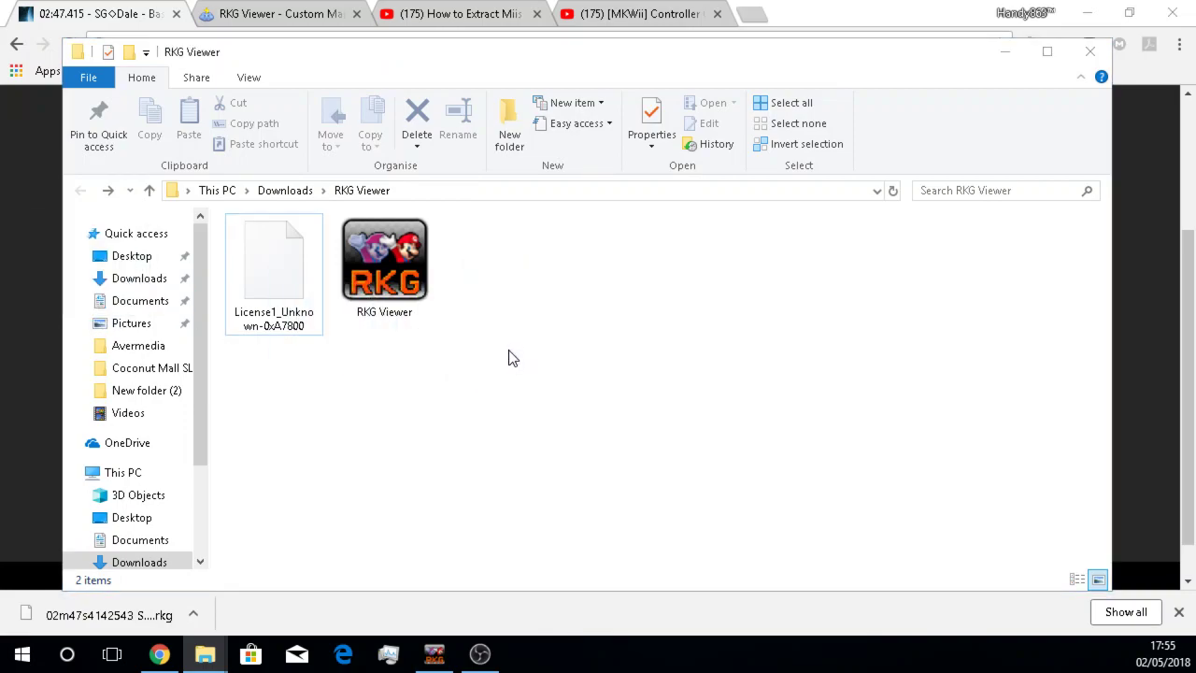
pyautogui.click(576, 365)
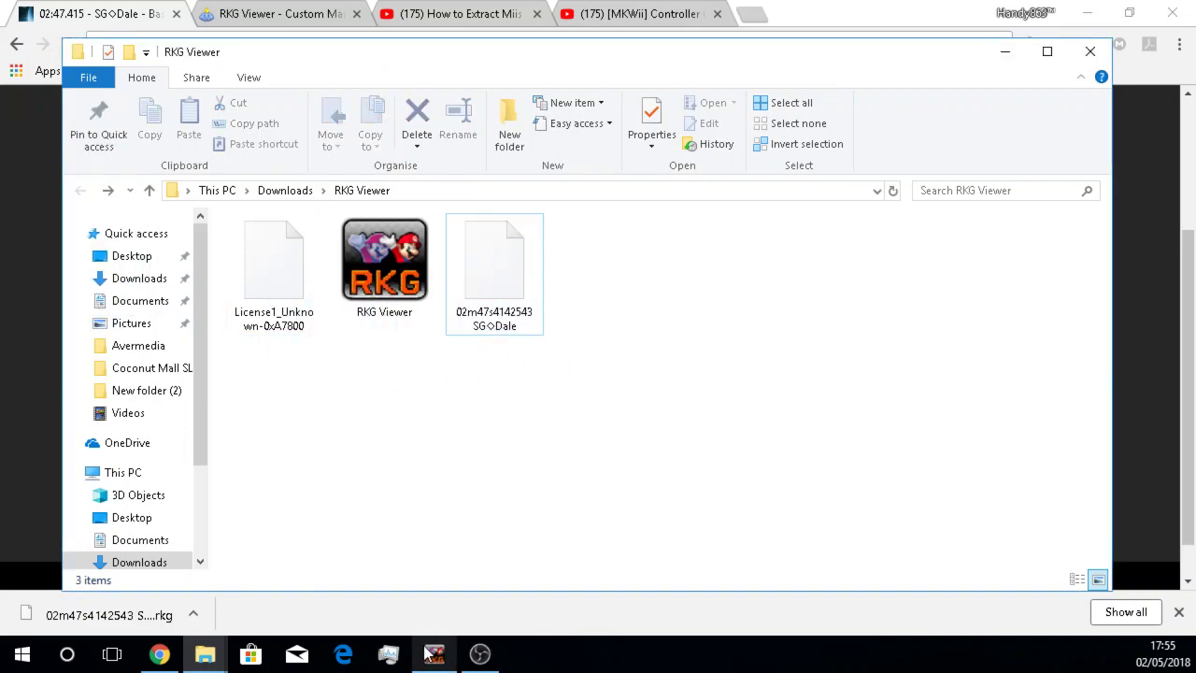
pyautogui.moveTo(432, 656)
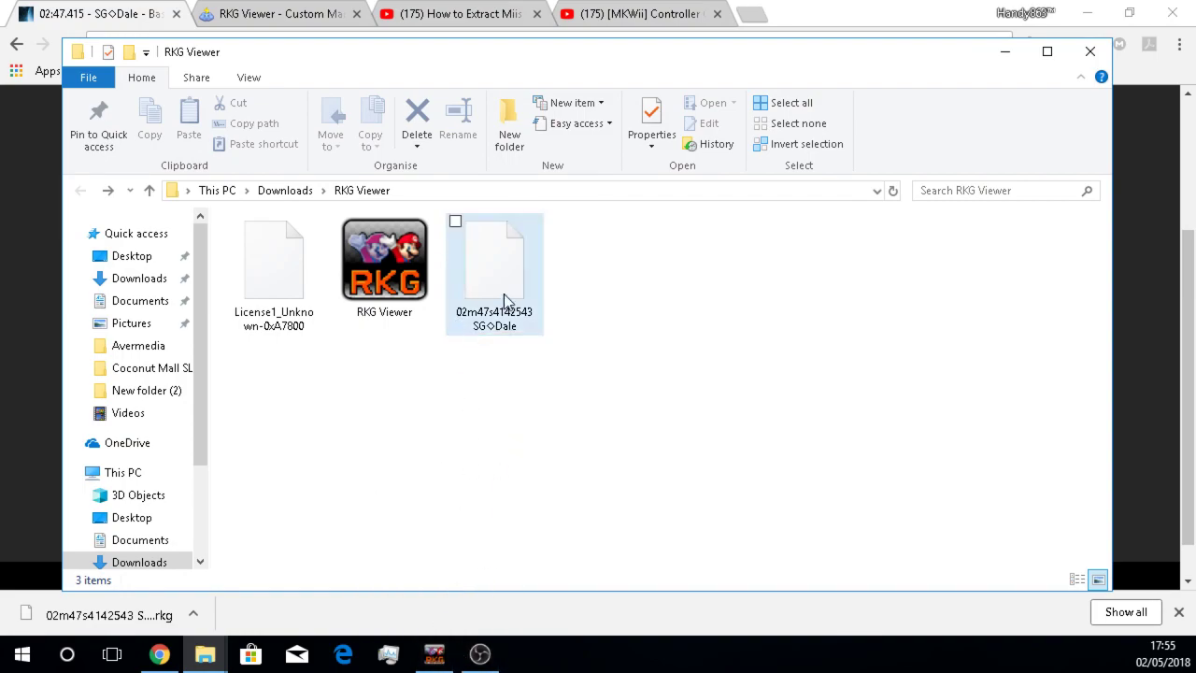
pyautogui.moveTo(504, 294); pyautogui.dragTo(385, 309)
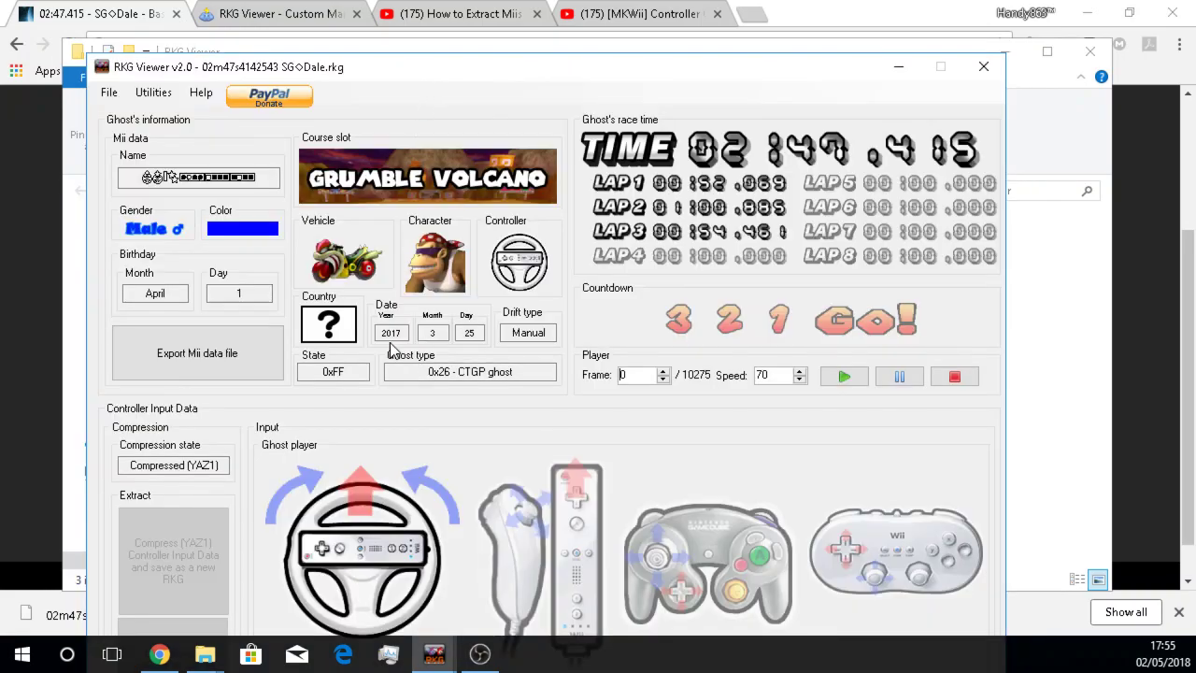
# Play back the ghost's controller inputs for a moment and stop the player.
pyautogui.moveTo(328, 540)
pyautogui.click(843, 376)
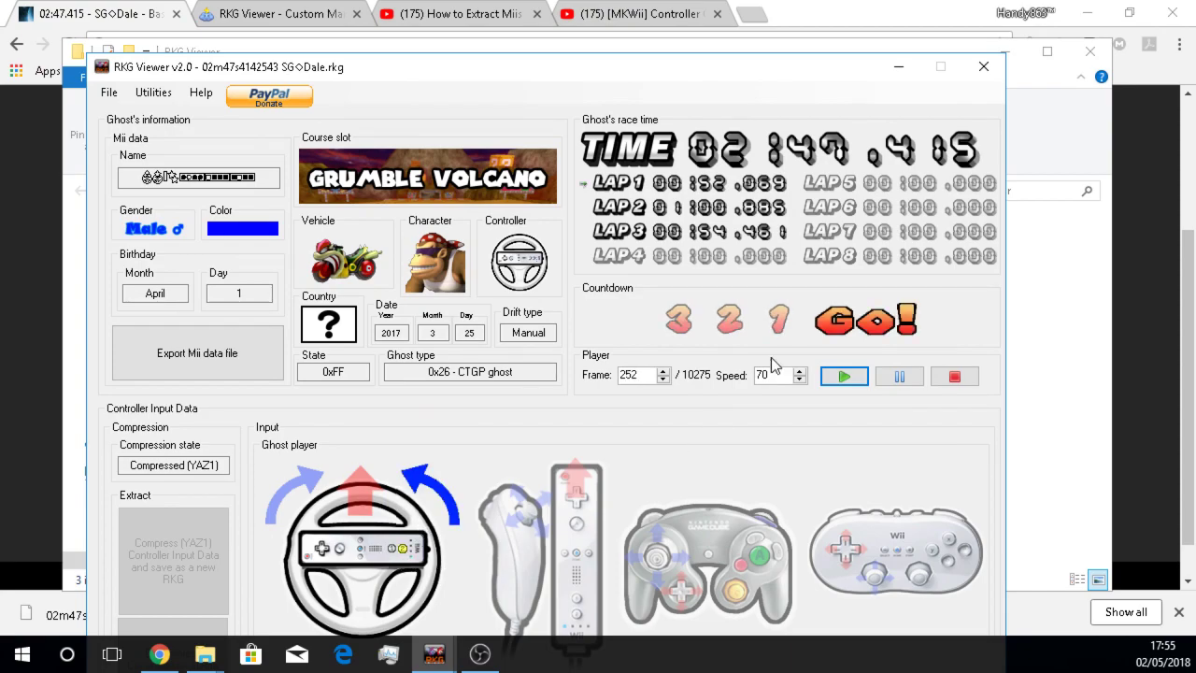
pyautogui.click(954, 376)
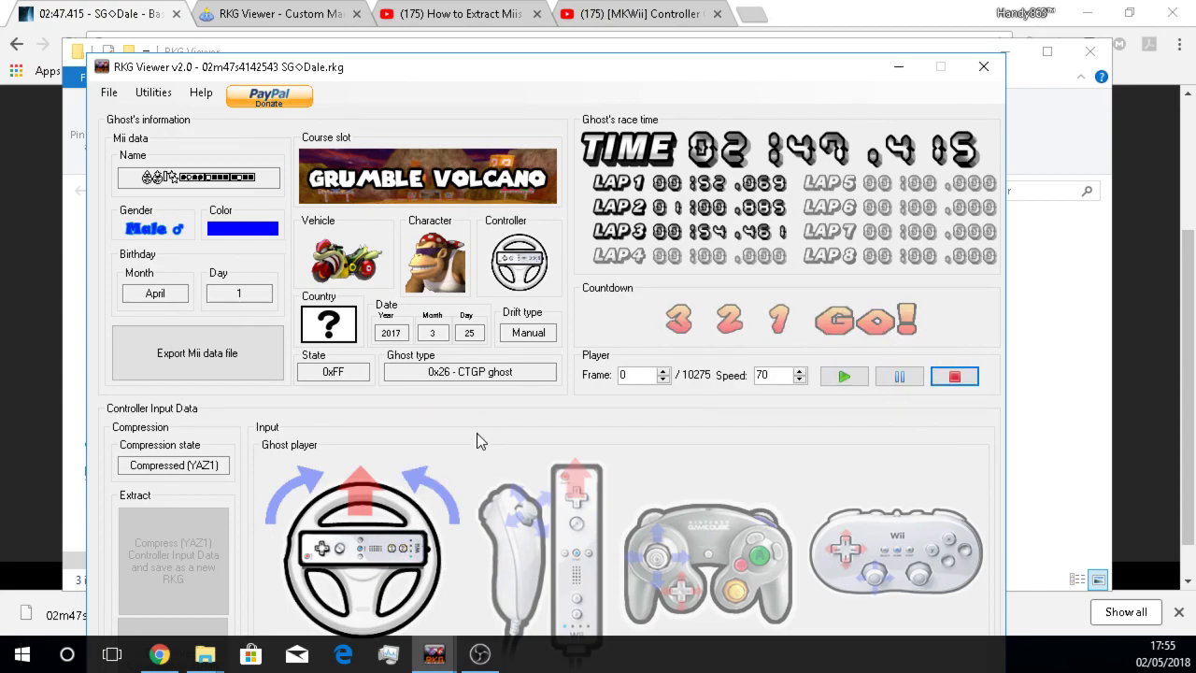
# Start exporting the ghost's Mii data file, choosing the RKG Viewer folder in Downloads as the destination.
pyautogui.click(210, 361)
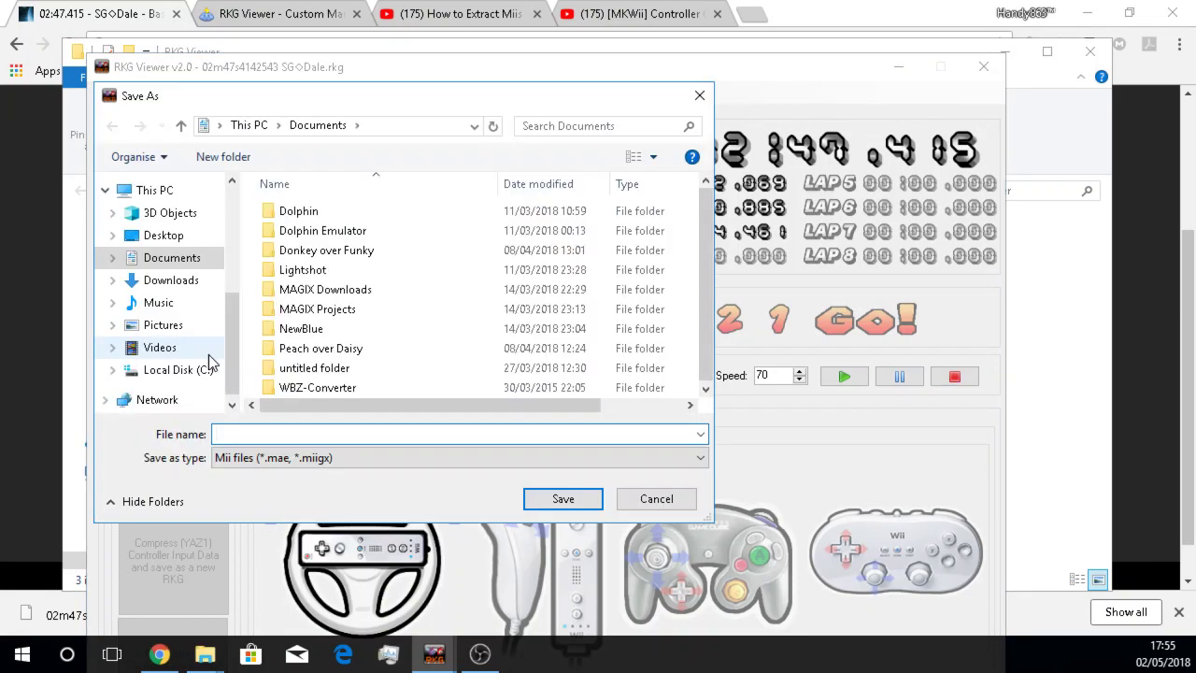
pyautogui.click(186, 284)
pyautogui.doubleClick(318, 230)
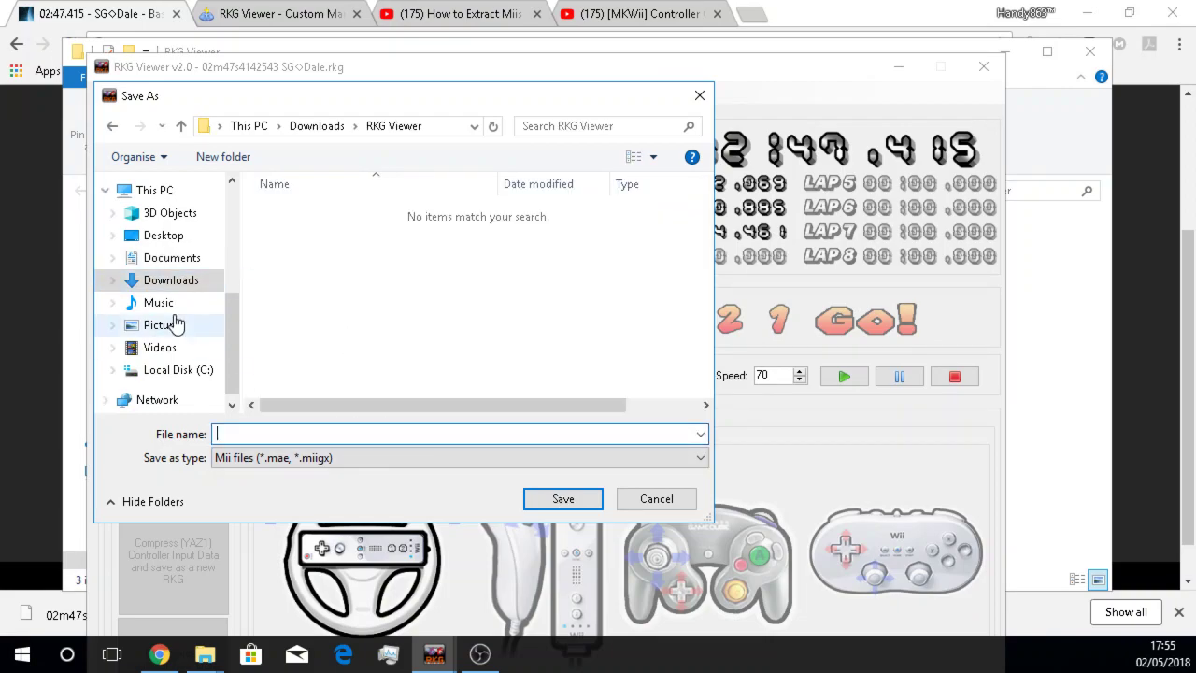
# Switch to Chrome and copy the player's name, without its prefix, from the ghost page heading.
pyautogui.click(22, 241)
pyautogui.scroll(3, 198, 157)
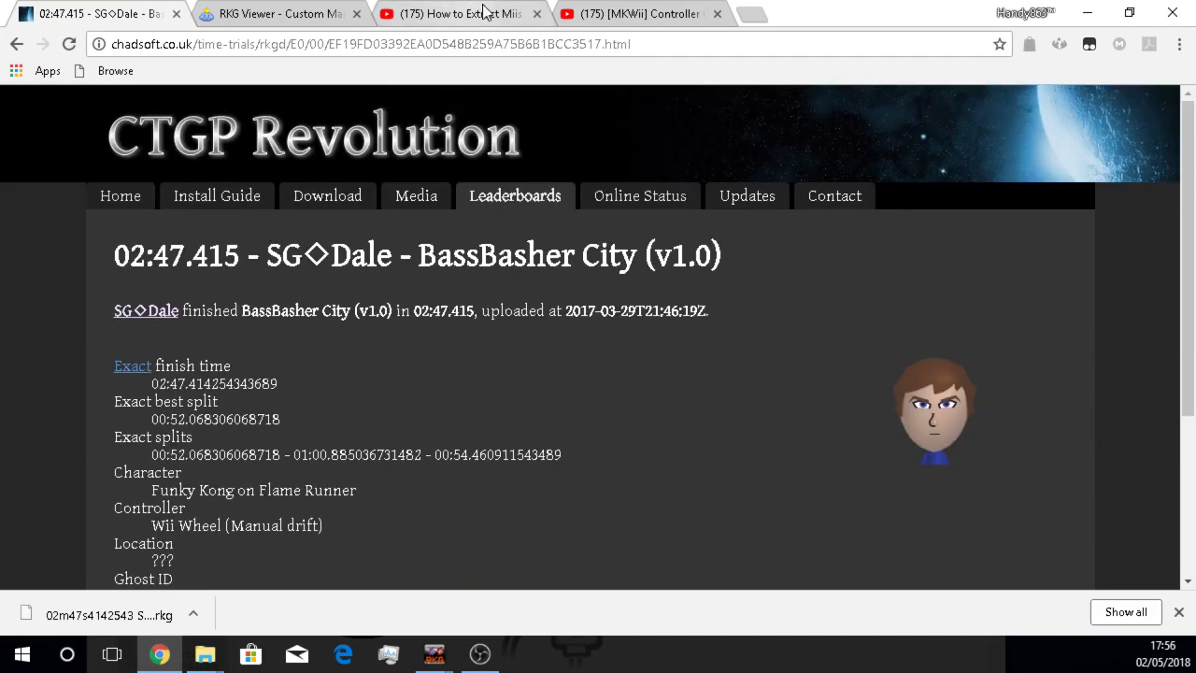
pyautogui.click(454, 13)
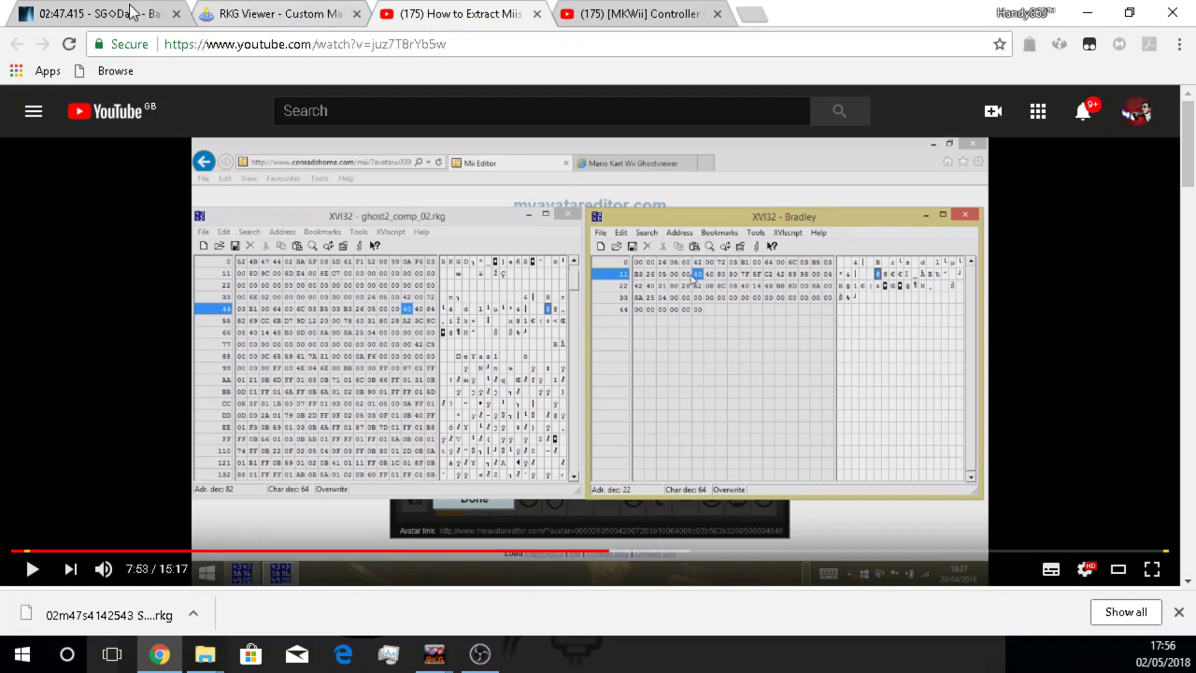
pyautogui.click(120, 13)
pyautogui.moveTo(332, 261); pyautogui.dragTo(393, 269)
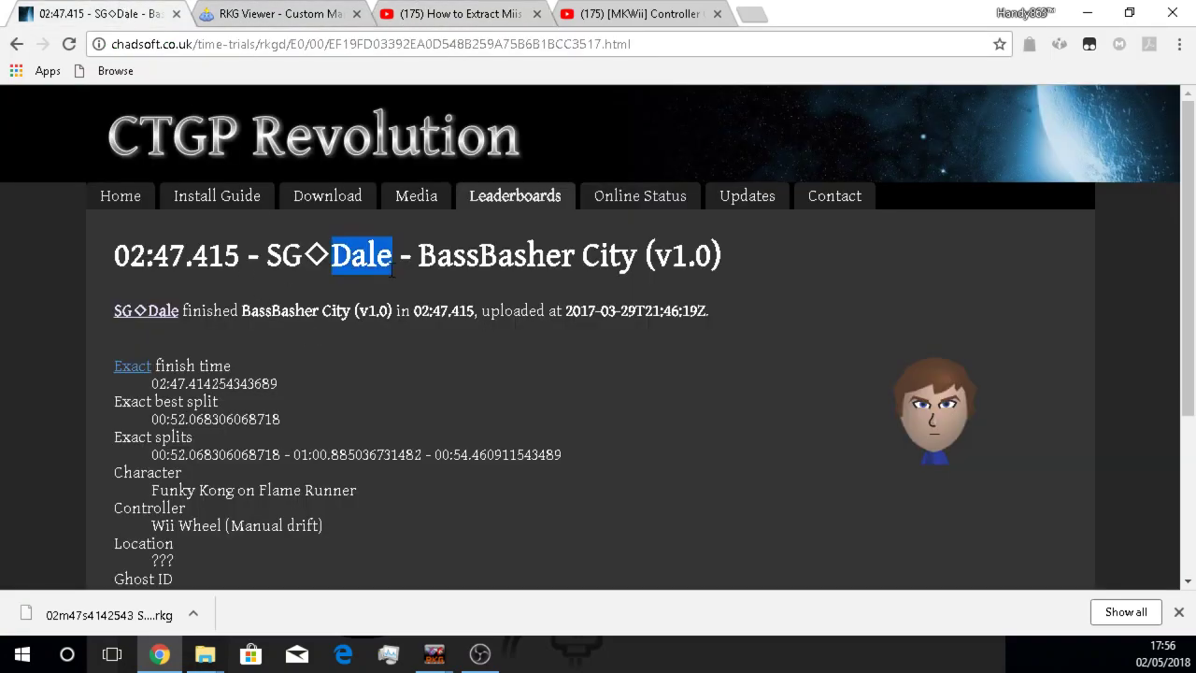
pyautogui.rightClick(364, 245)
pyautogui.click(402, 260)
# Back in RKG Viewer, save the exported Mii file under the copied player name and dismiss the confirmation.
pyautogui.click(434, 654)
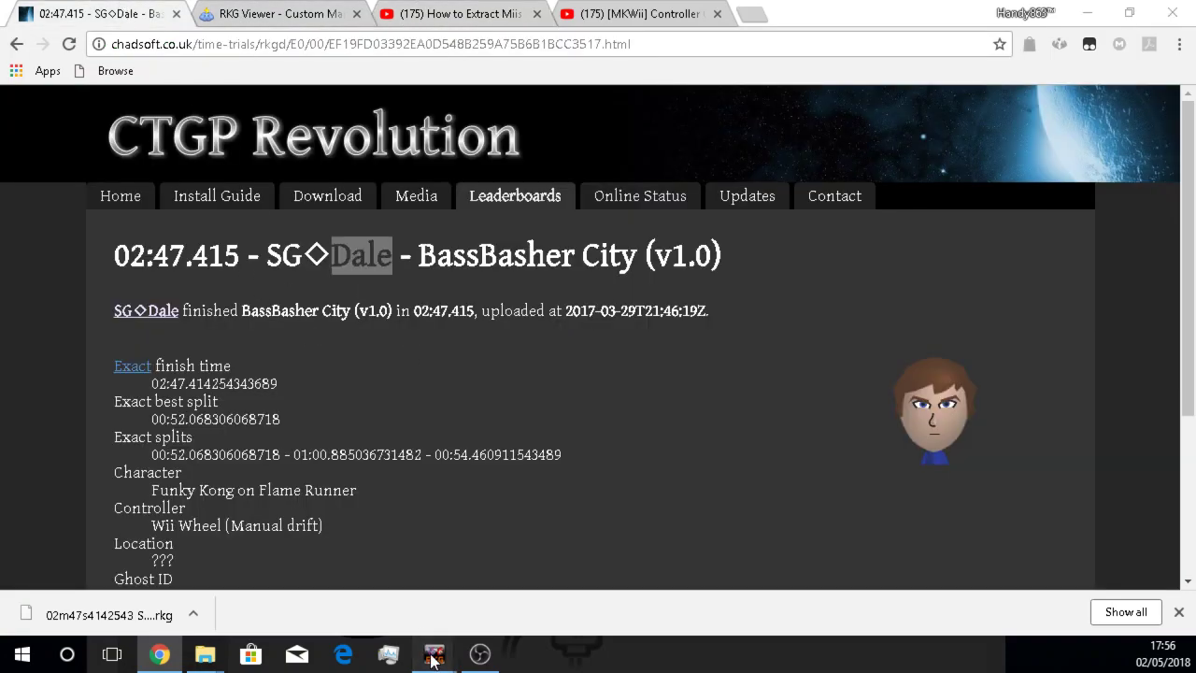
pyautogui.click(485, 573)
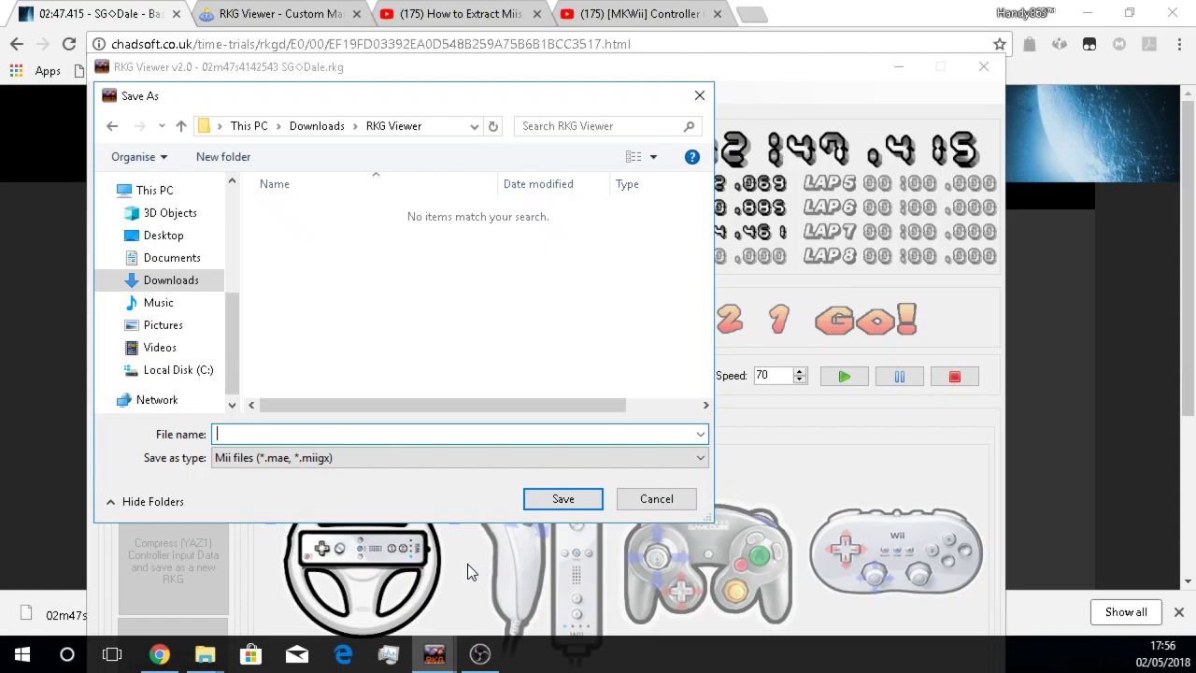
pyautogui.rightClick(321, 436)
pyautogui.click(171, 256)
pyautogui.click(560, 499)
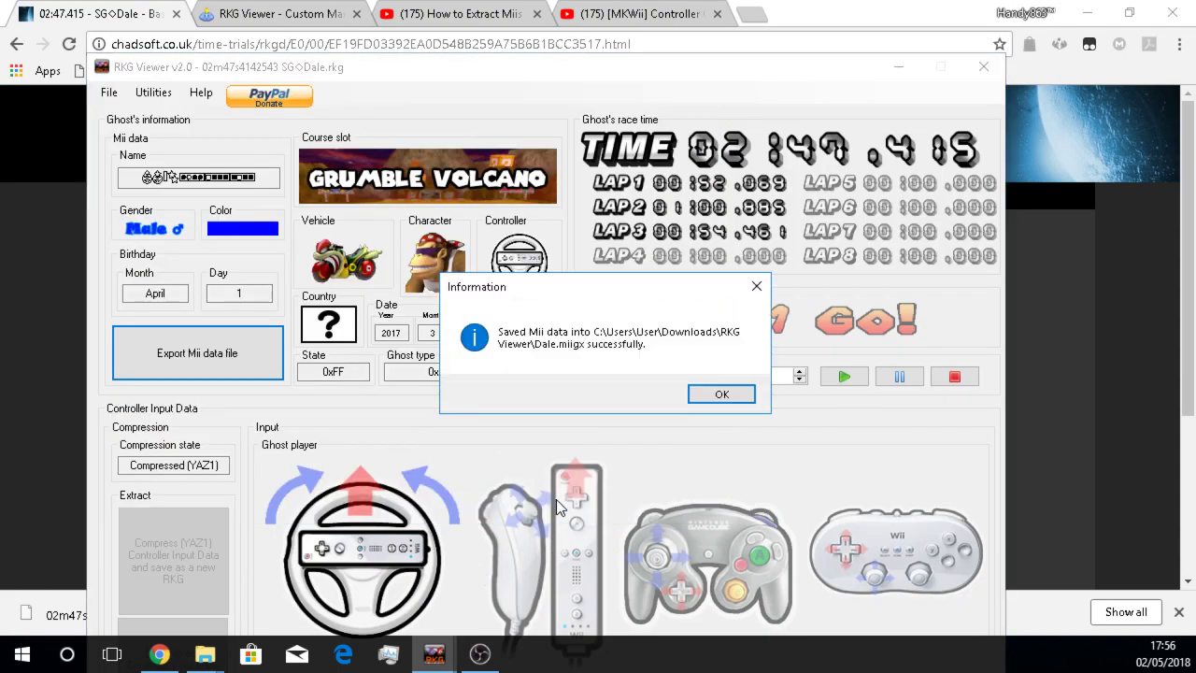
pyautogui.click(739, 396)
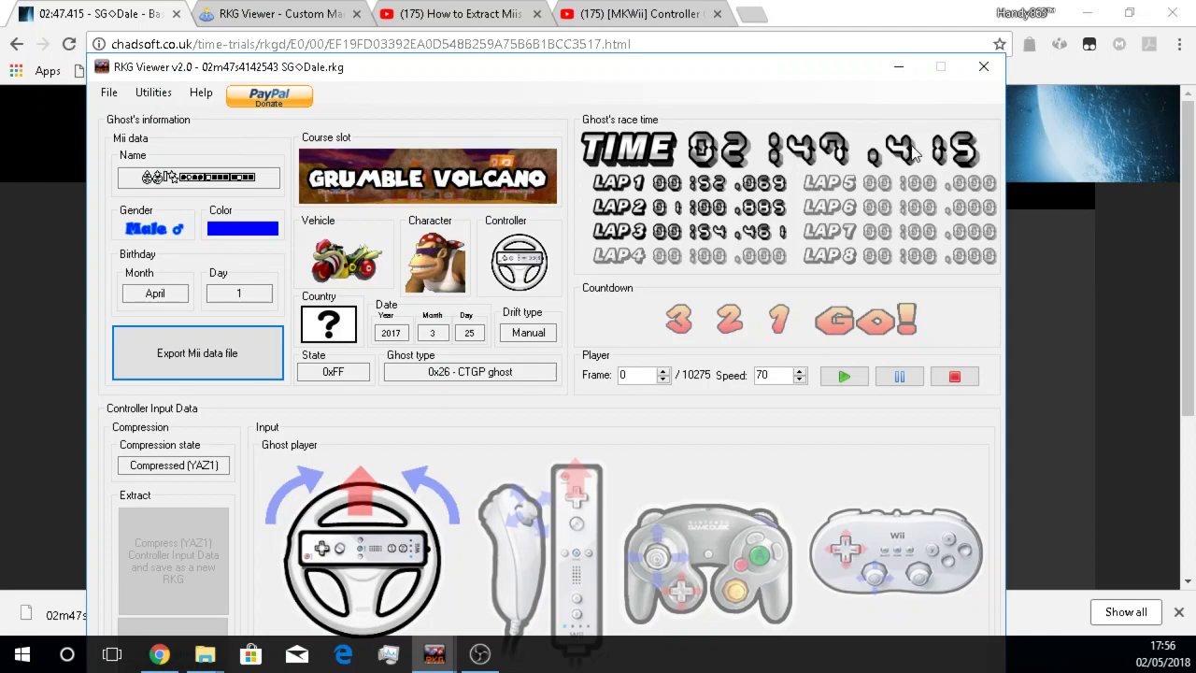
# Return to the Mii extraction video in Chrome and expand its description to the list of tool download links.
pyautogui.click(898, 67)
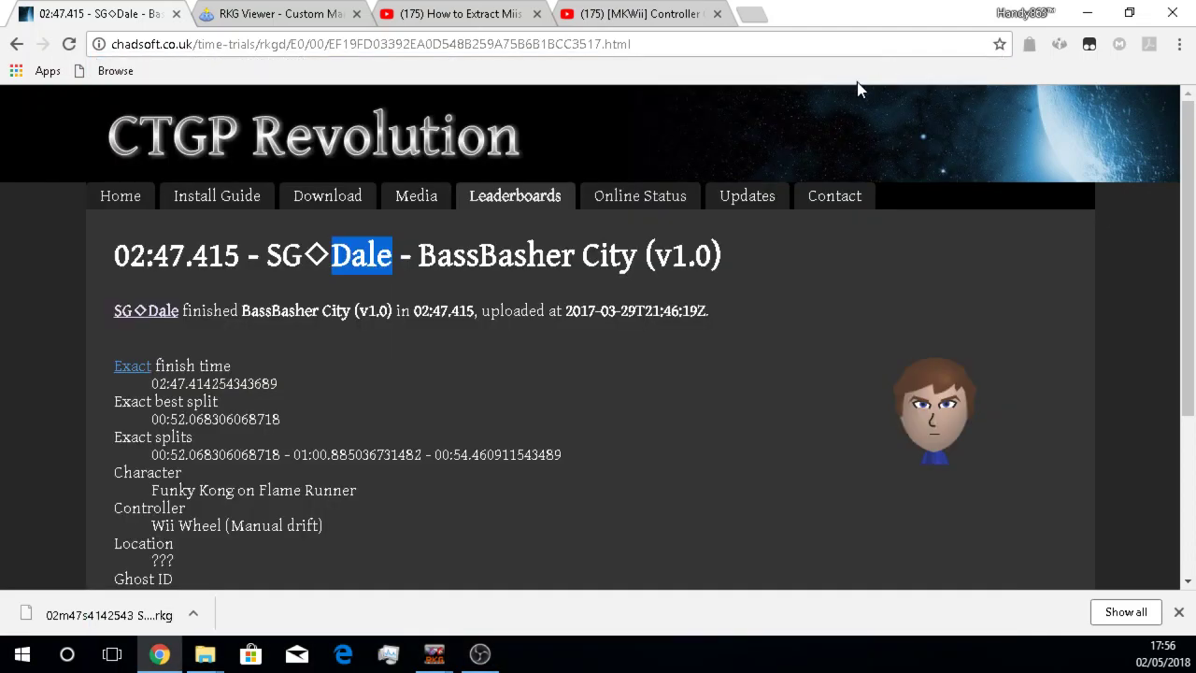
pyautogui.click(440, 15)
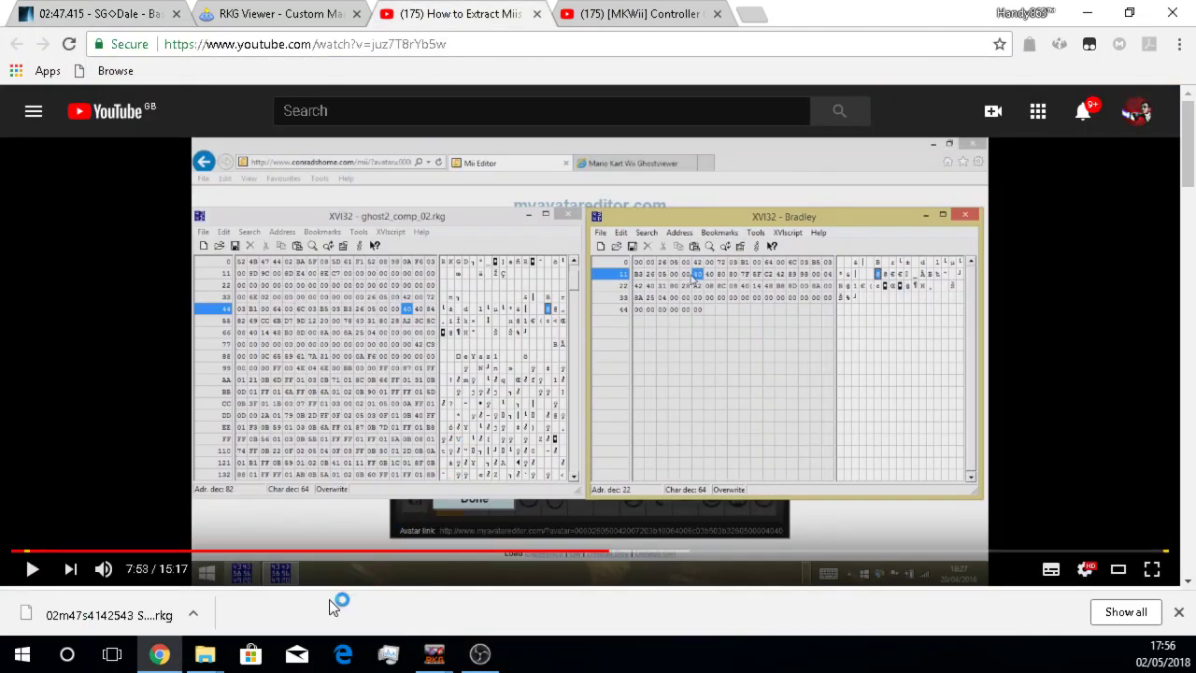
pyautogui.moveTo(1193, 191); pyautogui.dragTo(1168, 266)
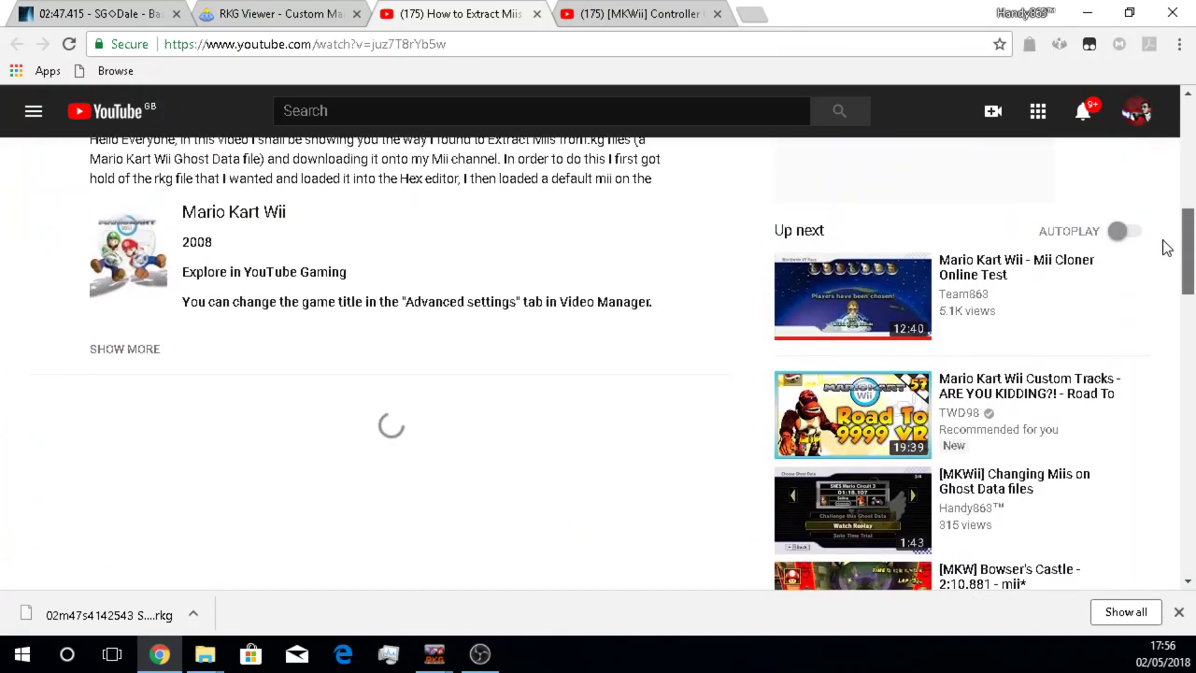
pyautogui.click(121, 348)
pyautogui.scroll(-1, 335, 469)
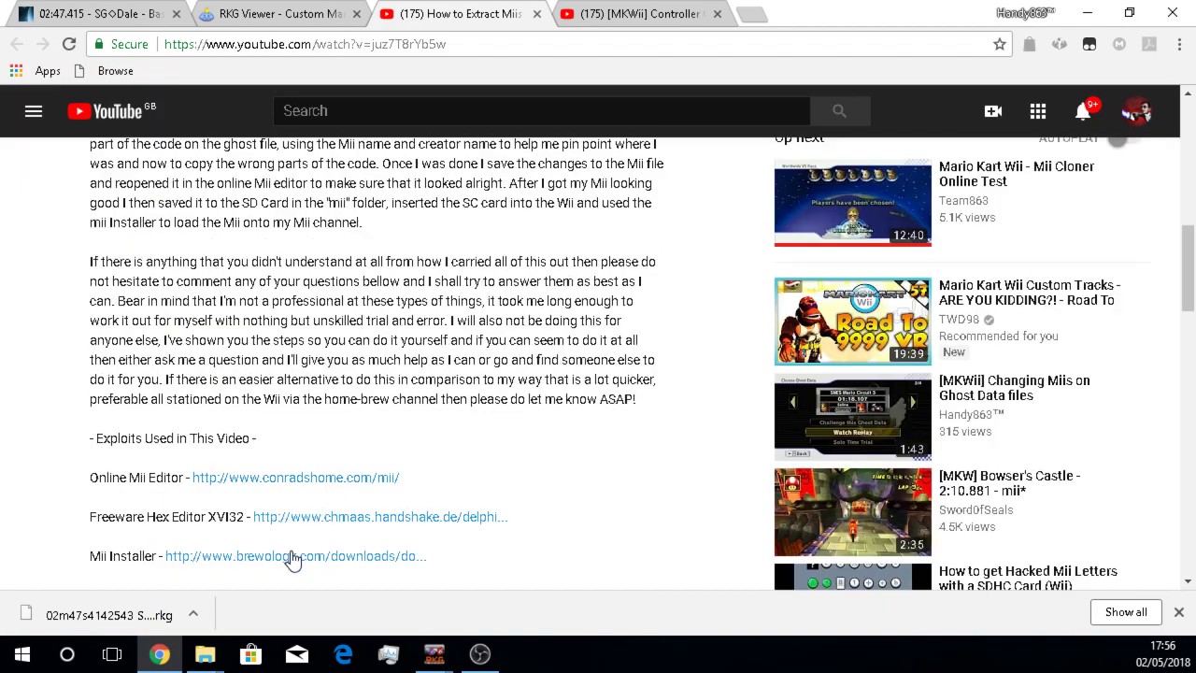
# Open the Online Mii Editor from the video description and load the exported .miigx file from the RKG Viewer folder in Downloads.
pyautogui.click(292, 477)
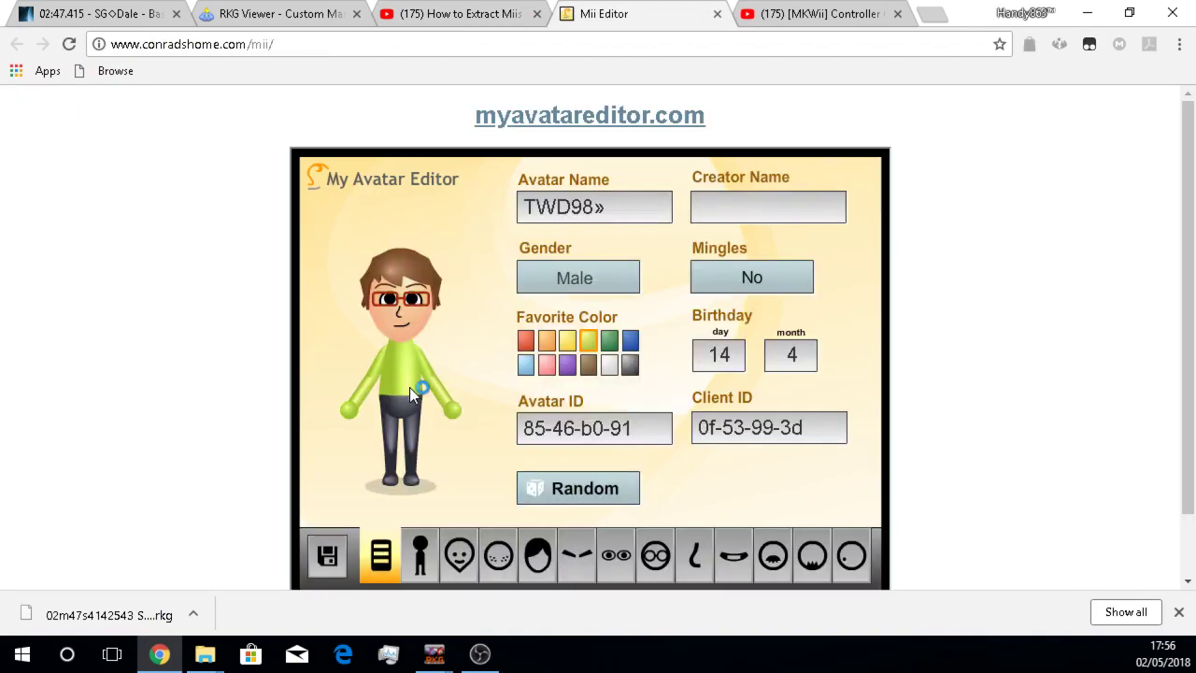
pyautogui.click(322, 557)
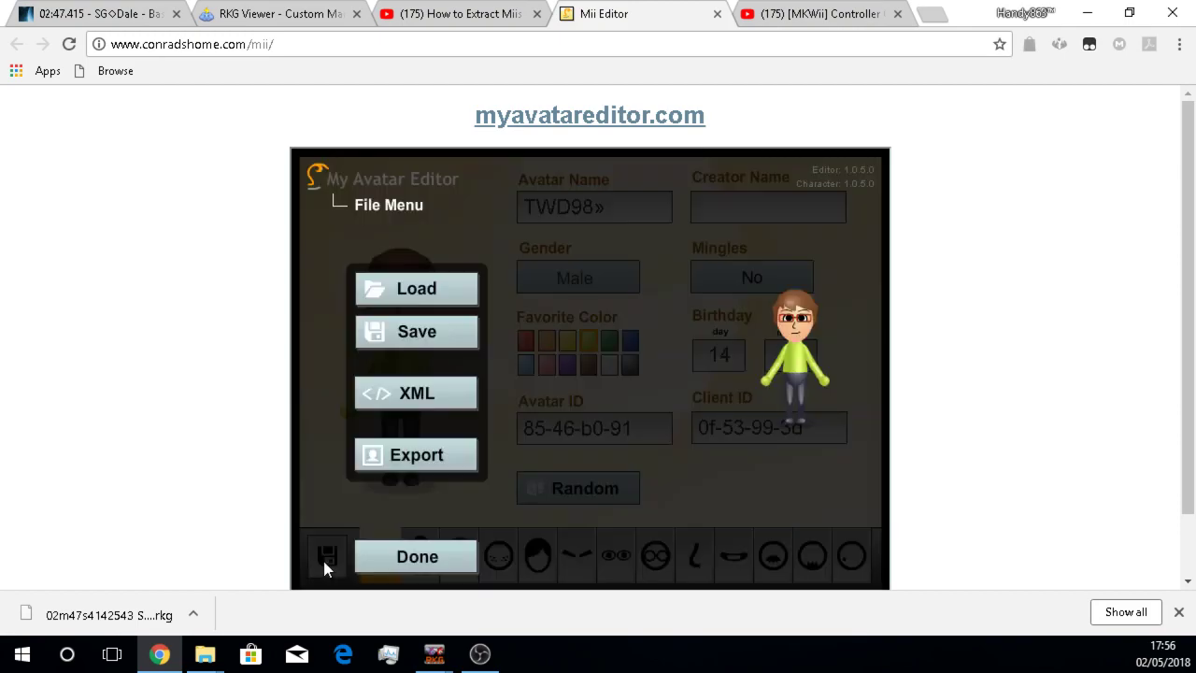
pyautogui.click(405, 289)
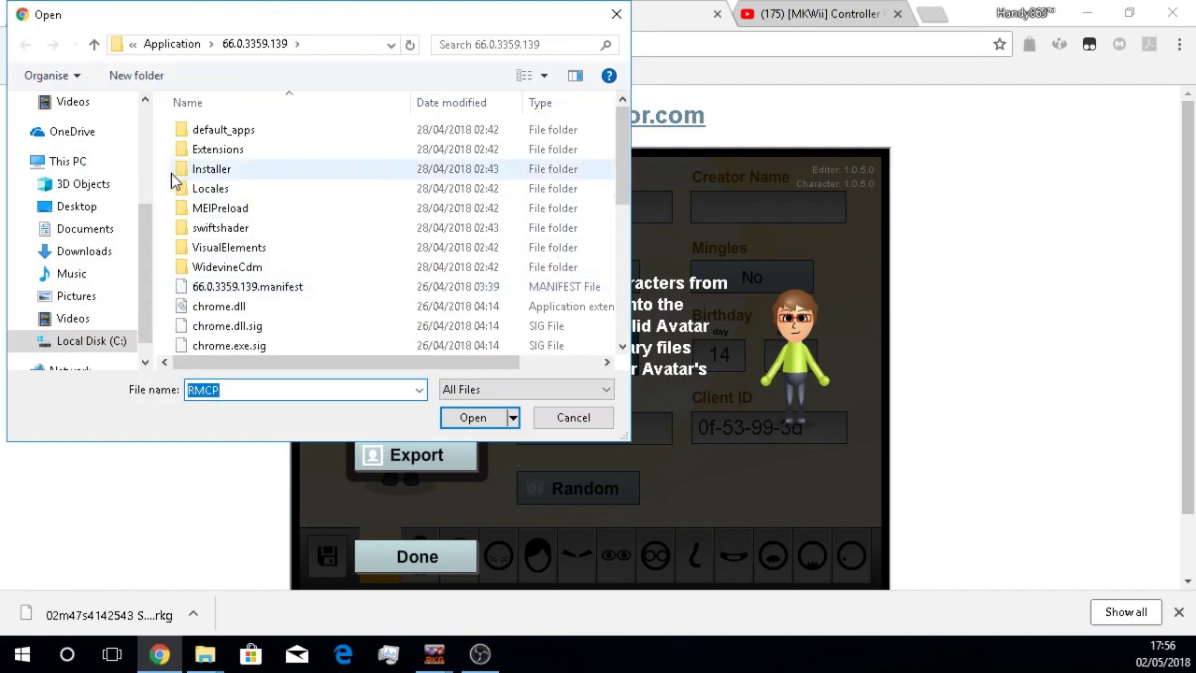
pyautogui.click(93, 258)
pyautogui.doubleClick(211, 176)
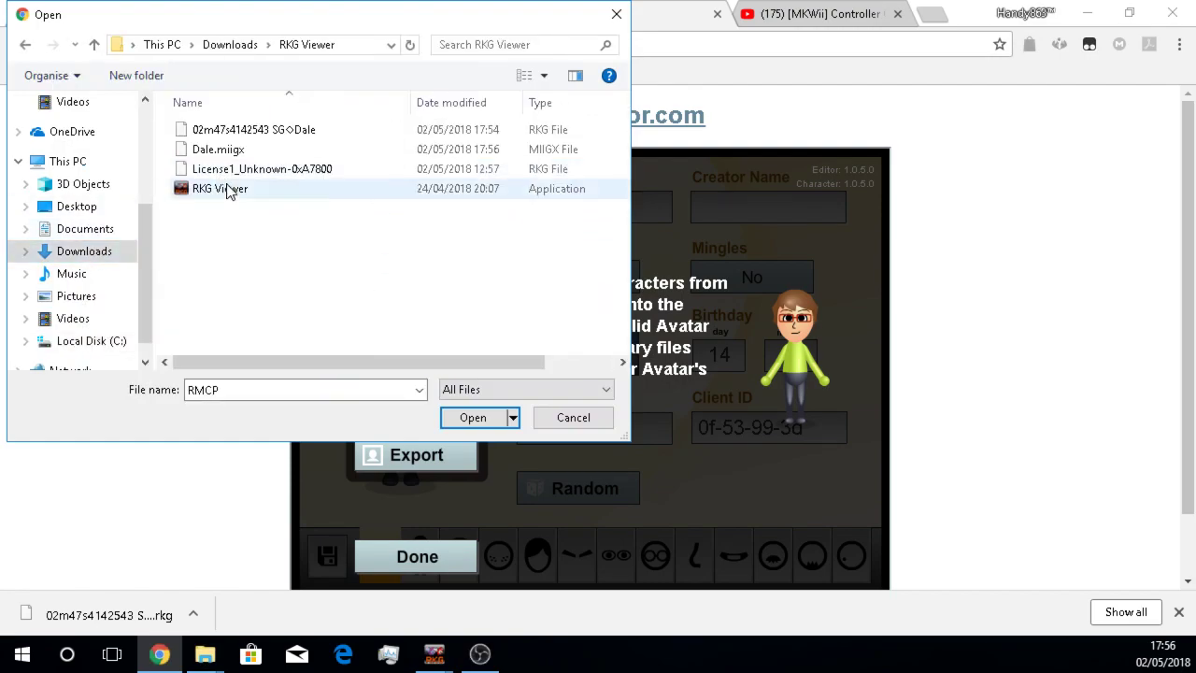
pyautogui.click(224, 150)
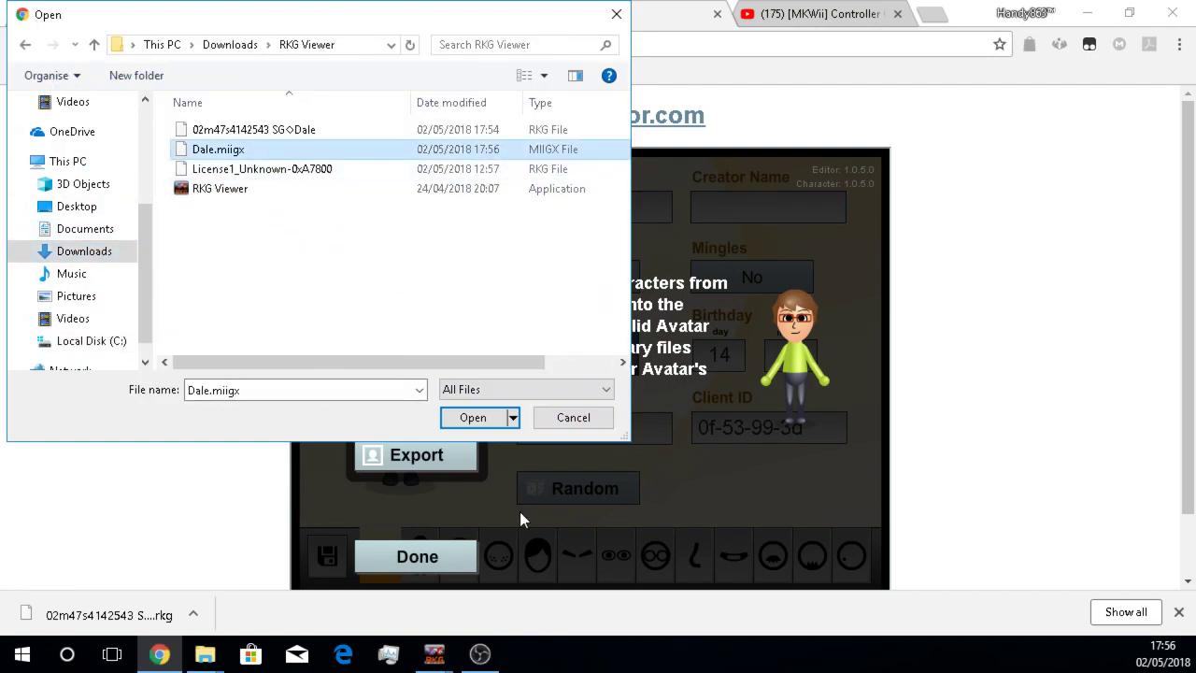
pyautogui.click(472, 418)
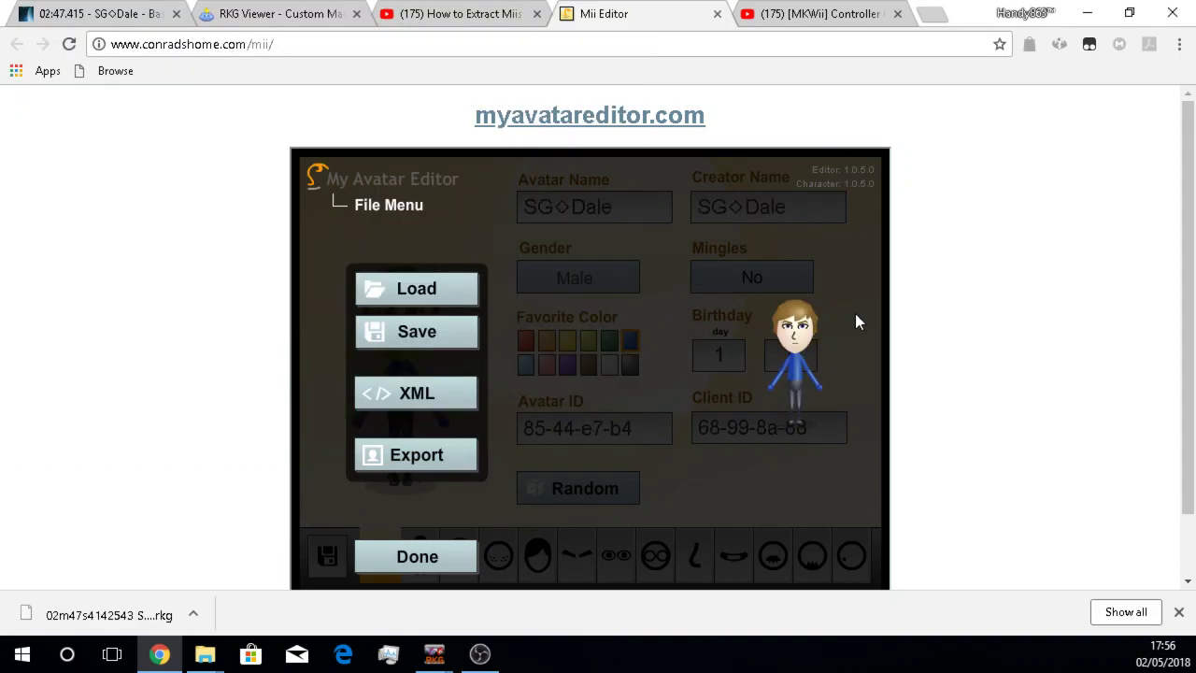
pyautogui.click(453, 555)
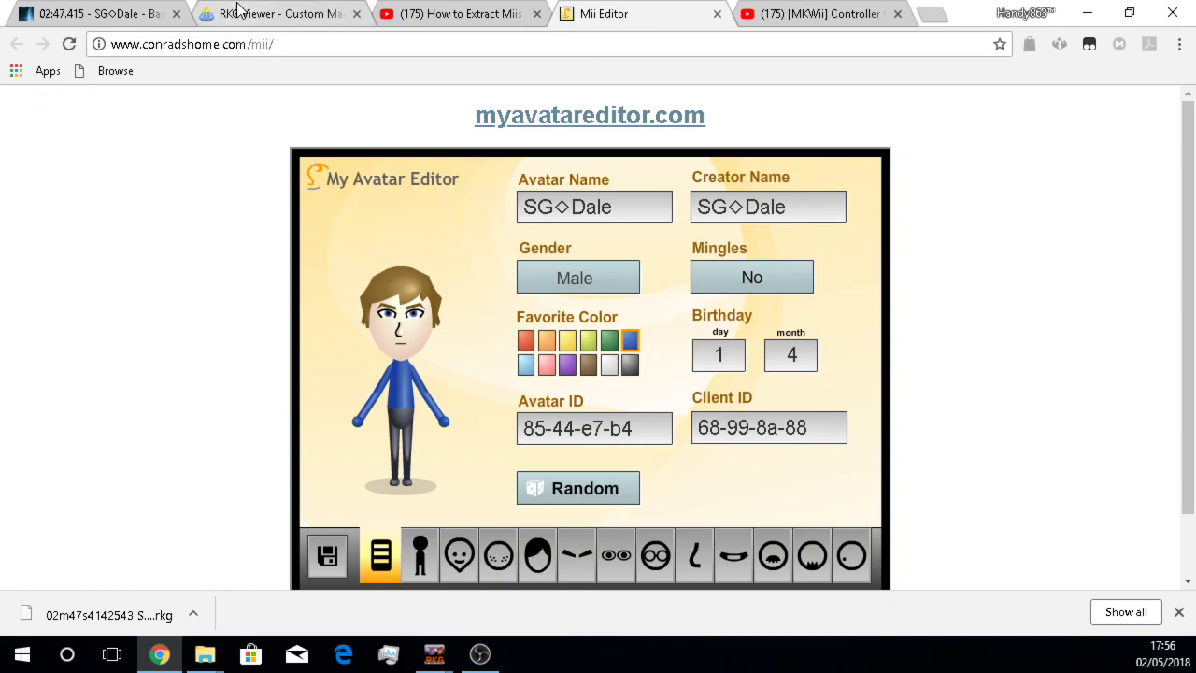
# Compare the loaded Mii with the ghost page, glance at the RKG Viewer wiki article and return to the Mii Editor.
pyautogui.click(87, 13)
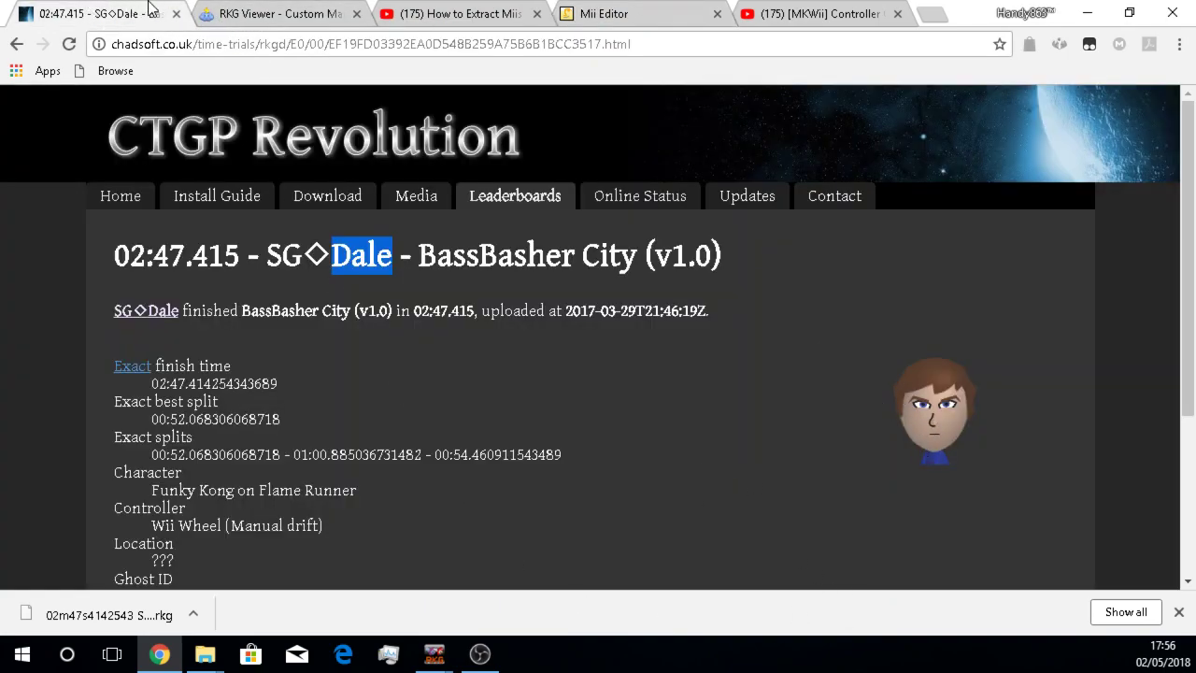
pyautogui.click(250, 15)
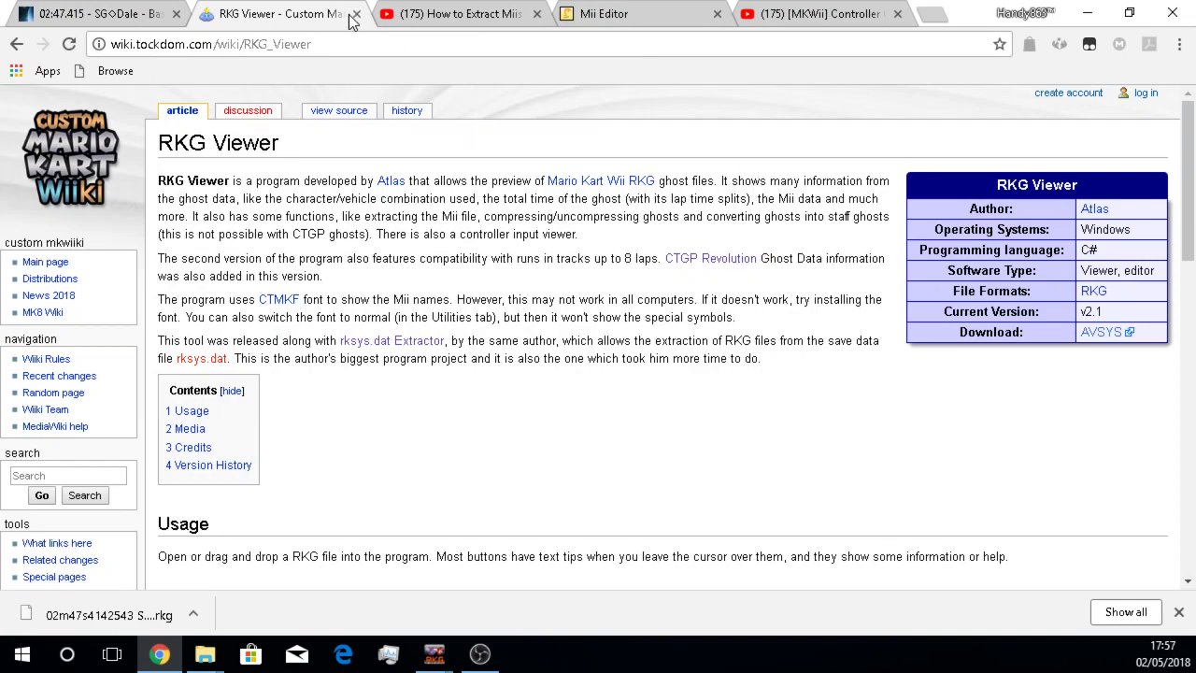
pyautogui.click(617, 14)
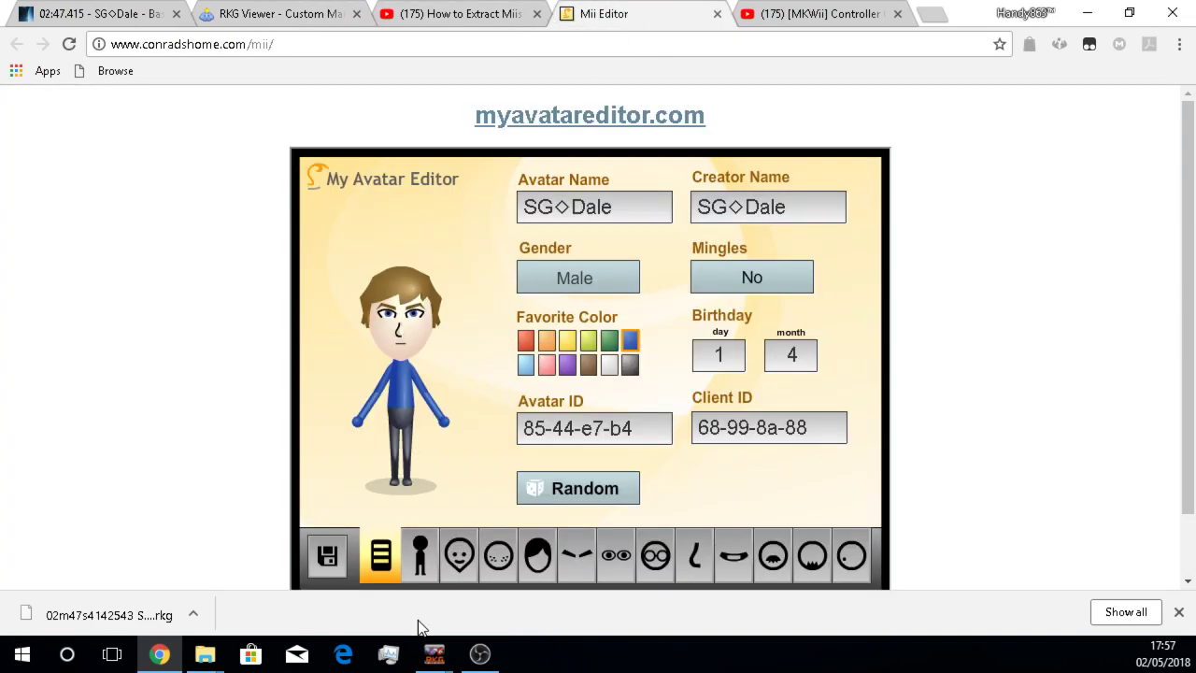
# Close the empty RKG Viewer window and bring up the RKG Viewer folder in File Explorer.
pyautogui.moveTo(432, 653)
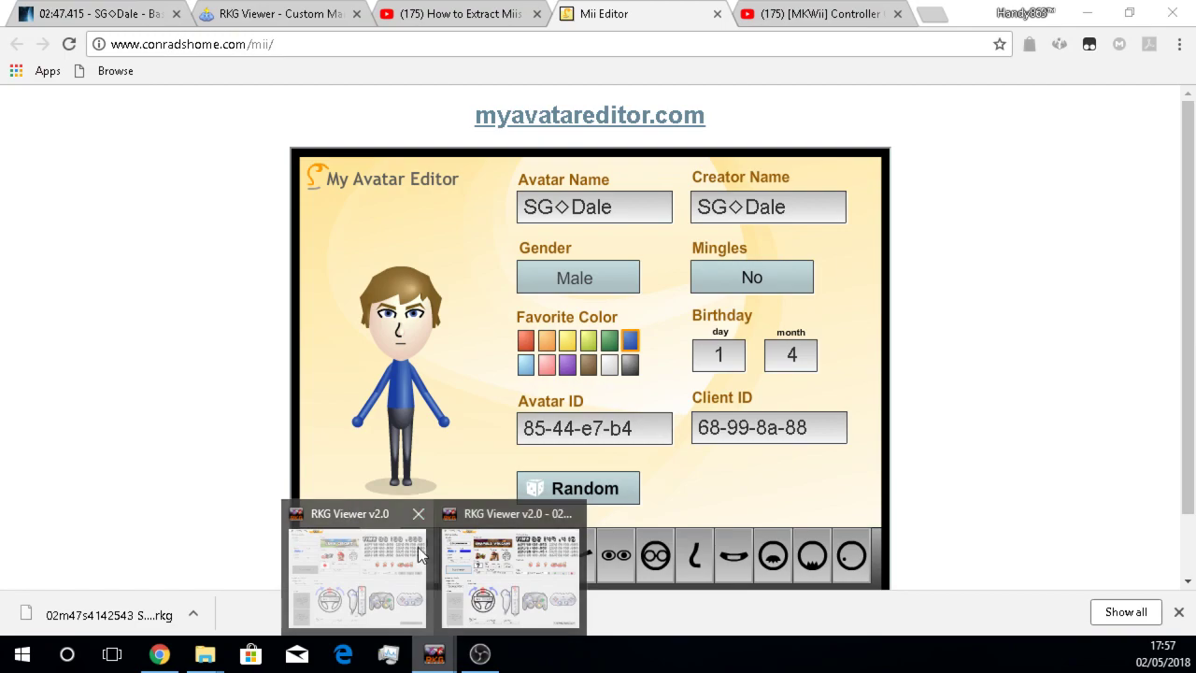
pyautogui.click(345, 548)
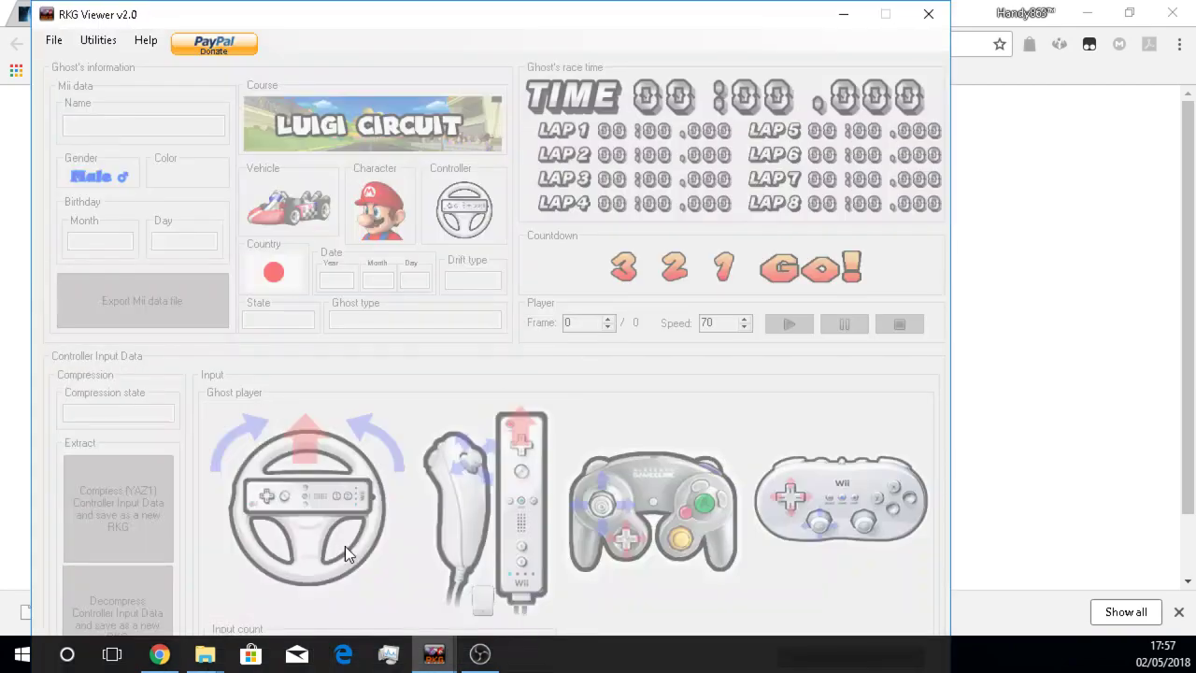
pyautogui.click(923, 17)
pyautogui.click(204, 655)
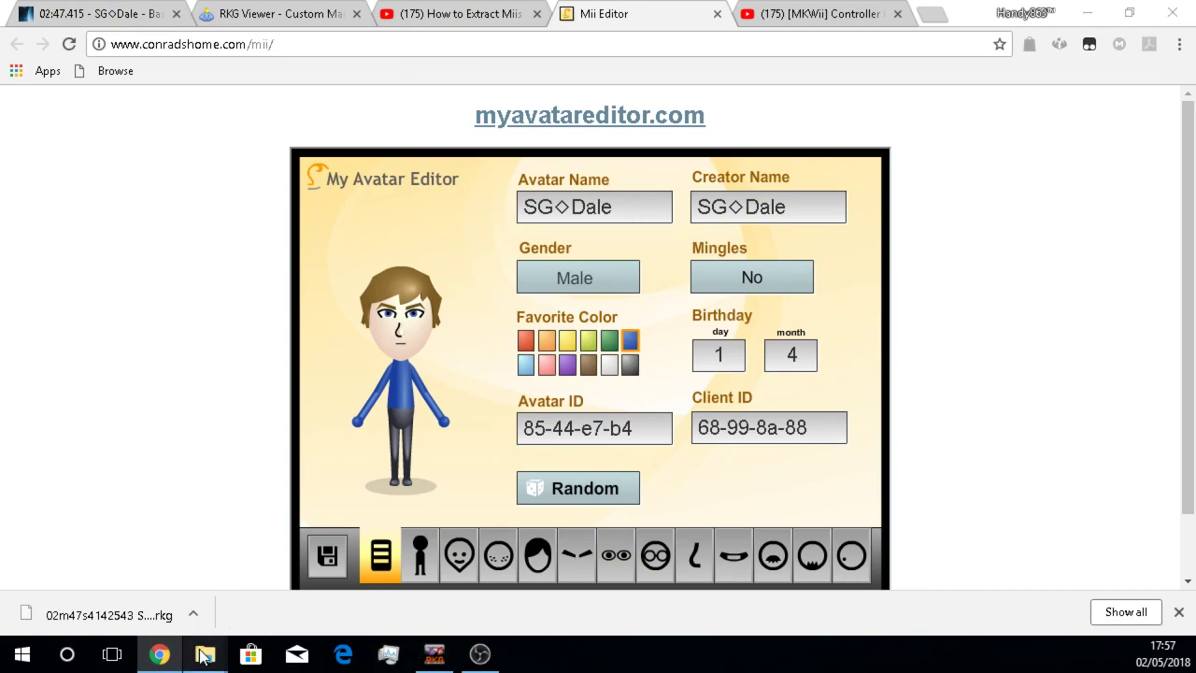
pyautogui.click(263, 577)
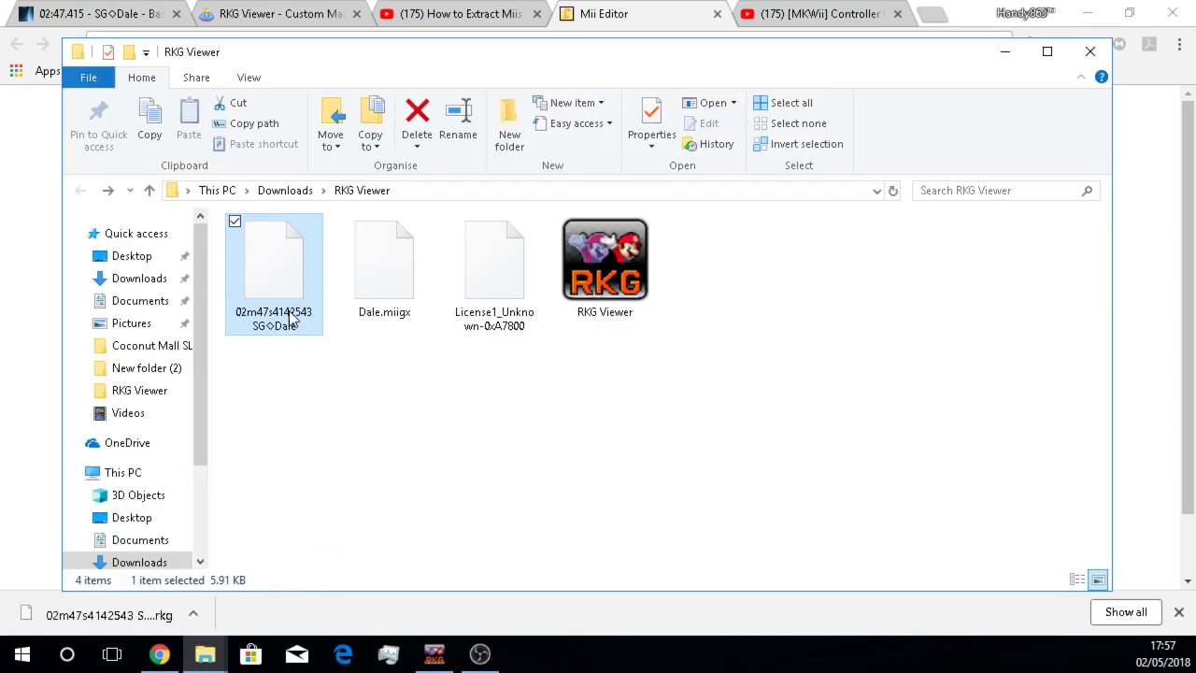
# Open License1_Unknown-0xA7800 with the RKG Viewer application from Downloads, keeping it as the app always used for .rkg files.
pyautogui.click(508, 297)
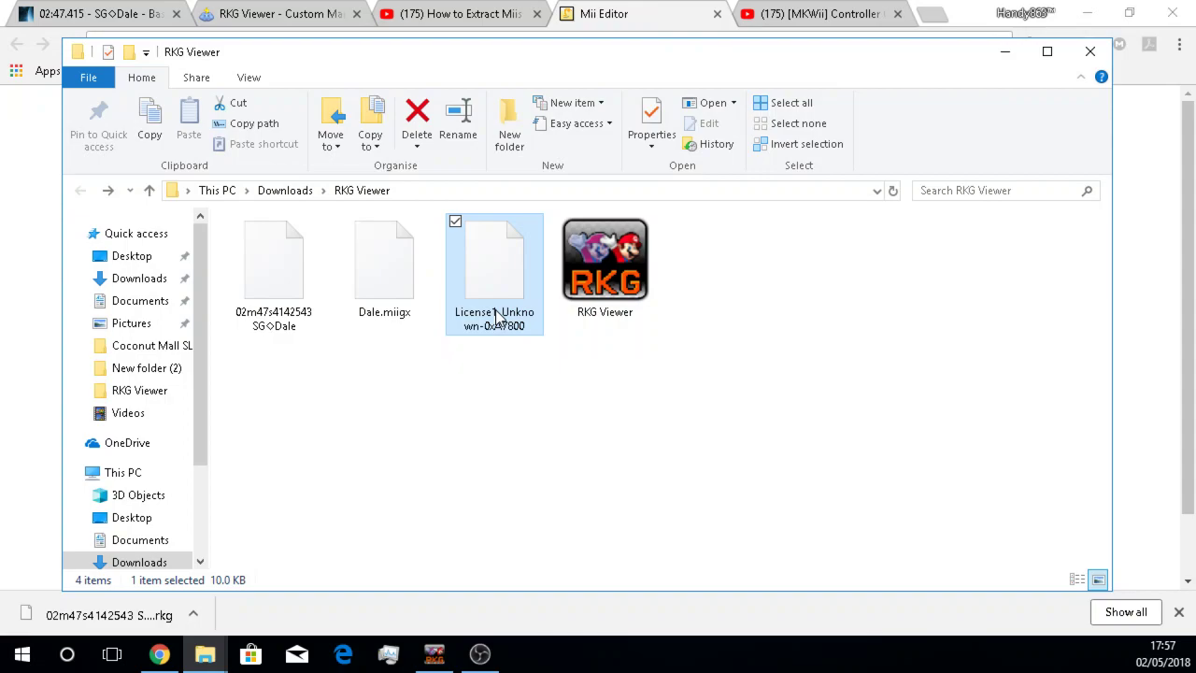
pyautogui.rightClick(496, 318)
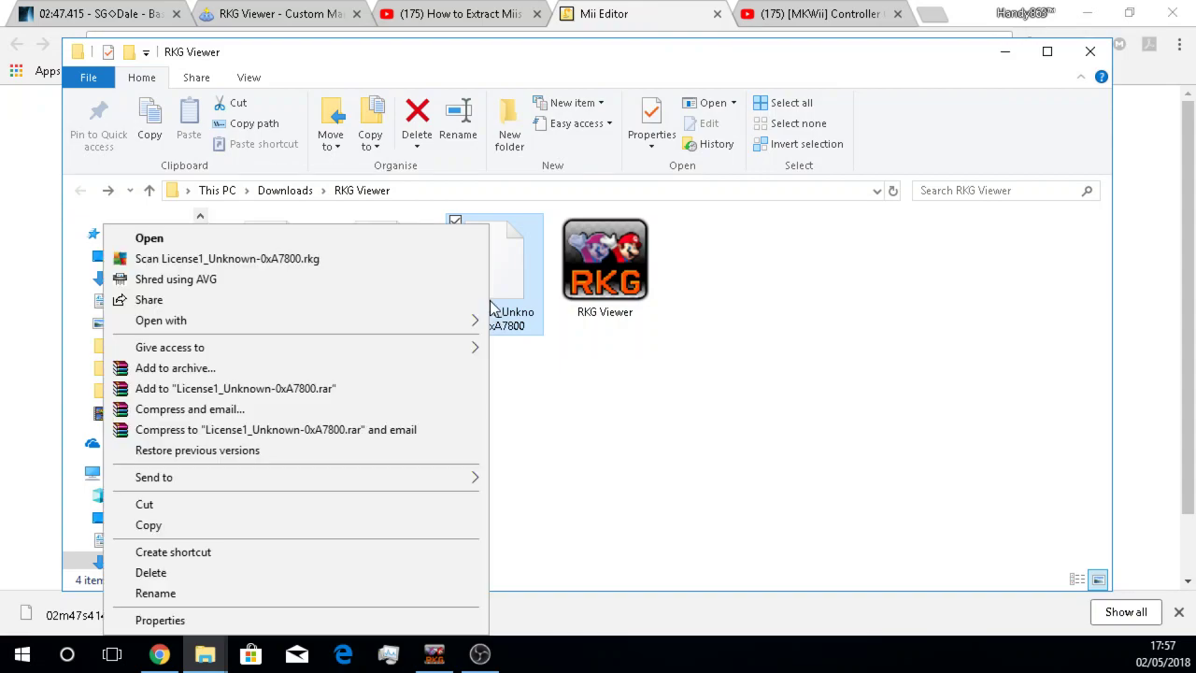
pyautogui.moveTo(436, 325)
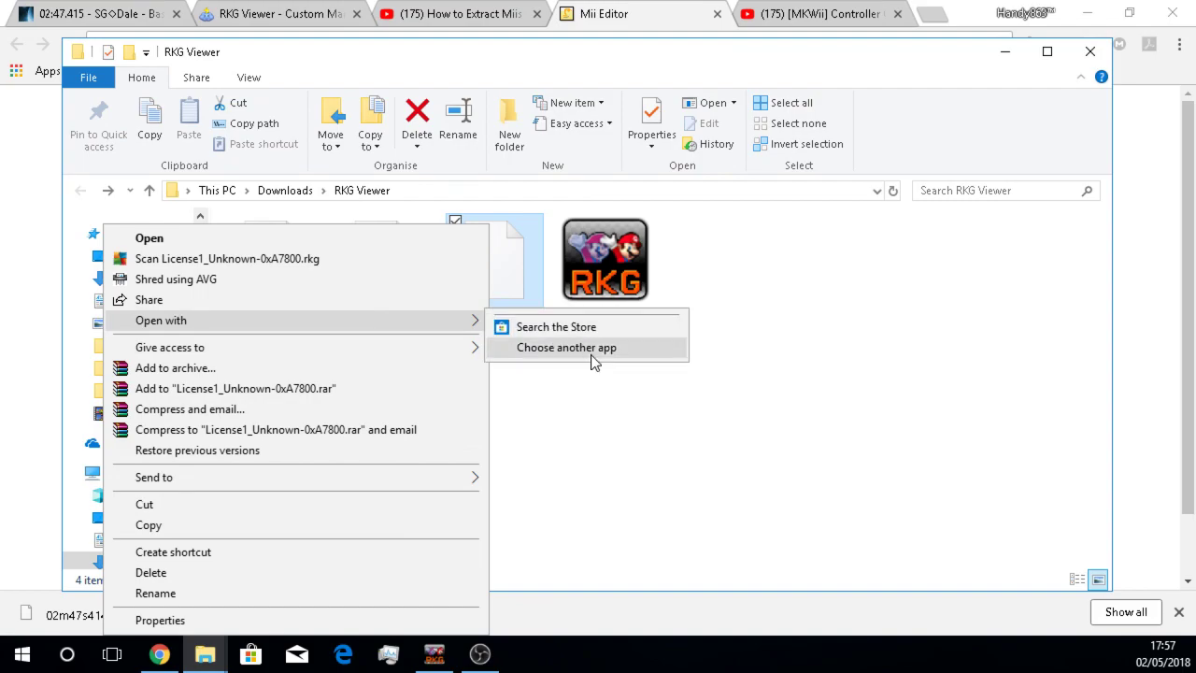
pyautogui.click(589, 348)
pyautogui.click(467, 295)
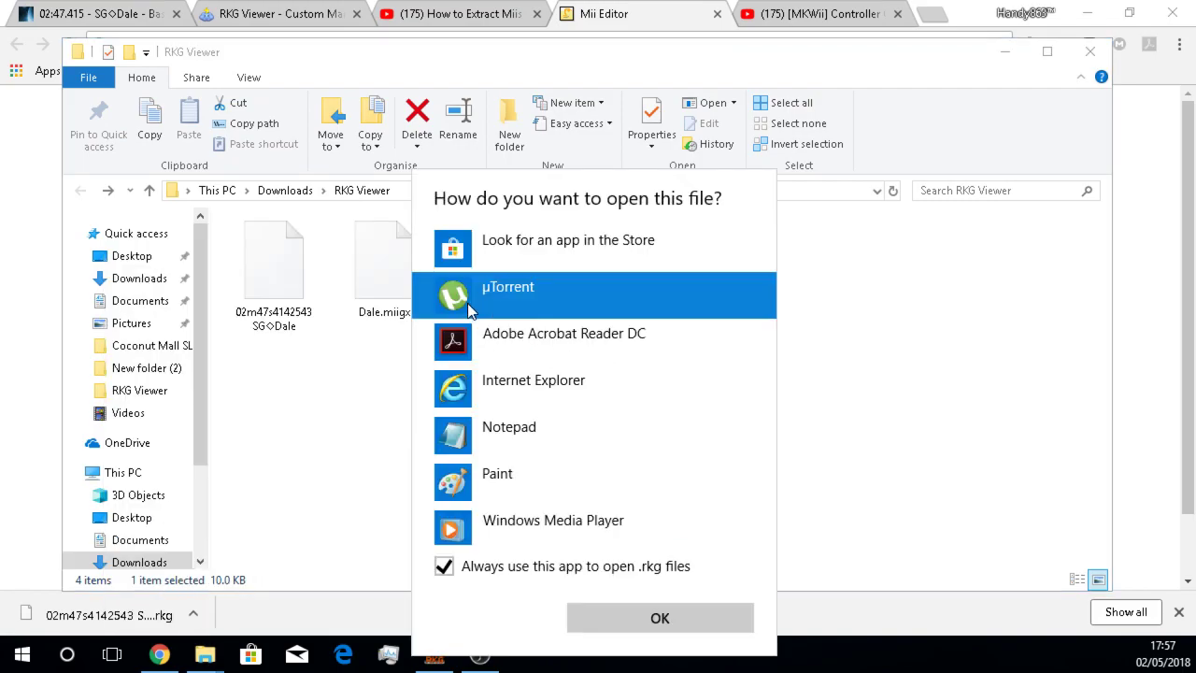
pyautogui.scroll(-2, 569, 382)
pyautogui.click(521, 523)
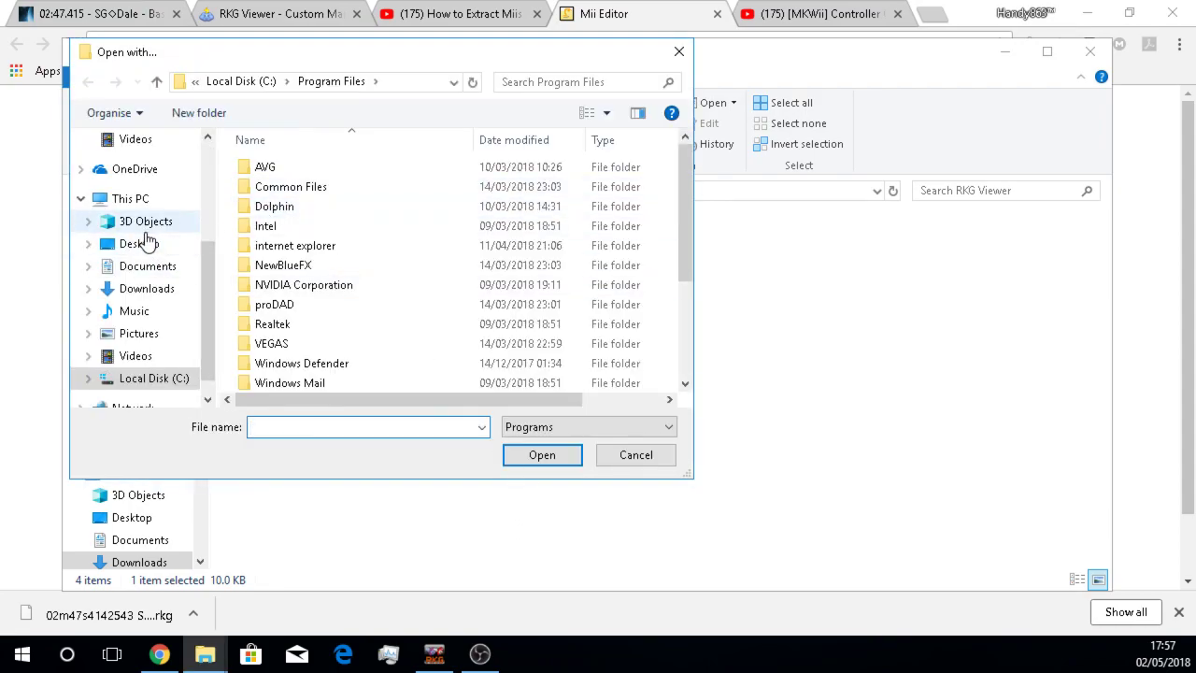
pyautogui.click(151, 289)
pyautogui.doubleClick(280, 163)
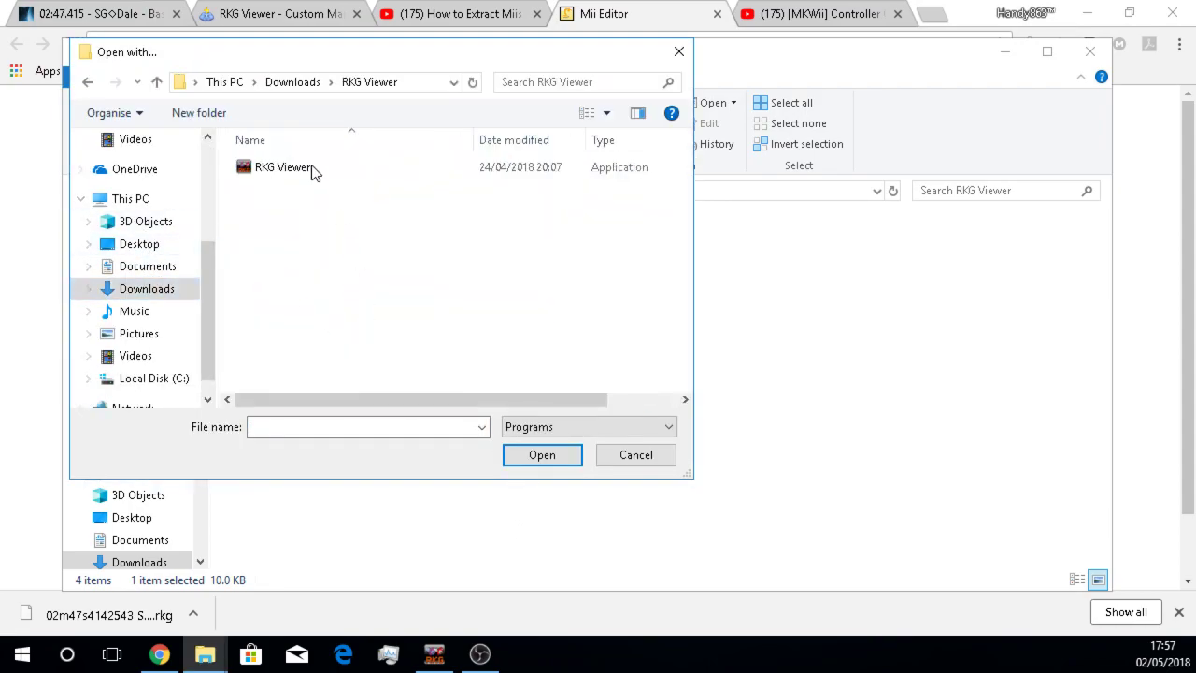
pyautogui.click(294, 167)
pyautogui.click(523, 455)
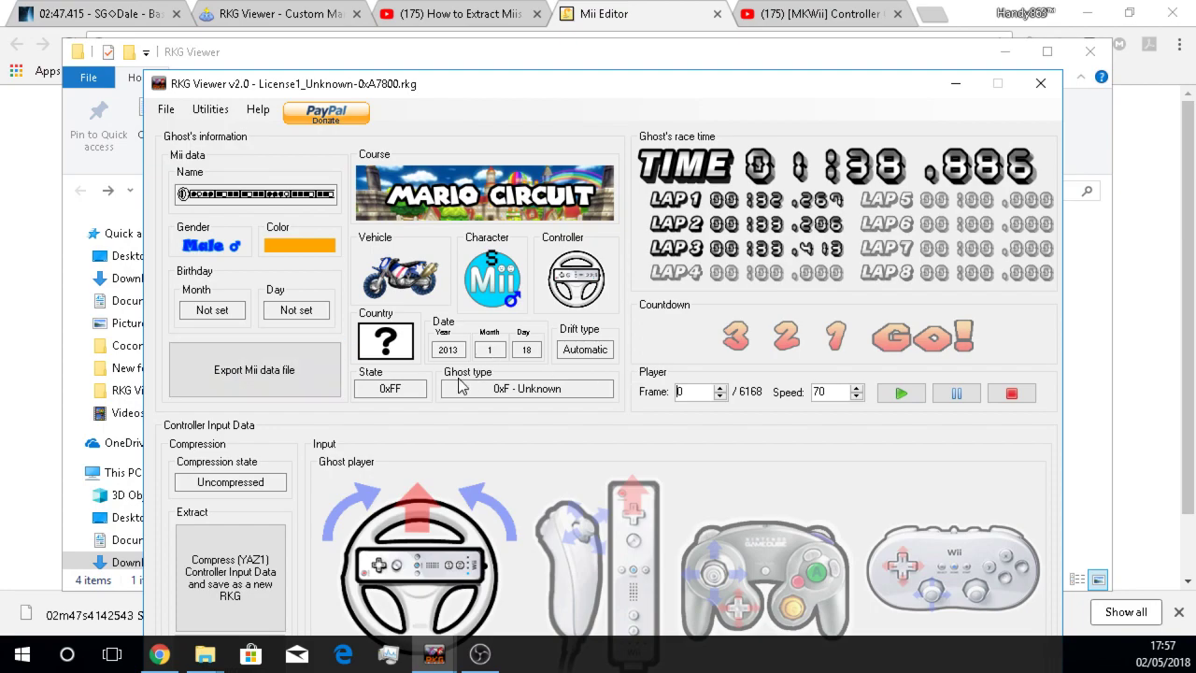
# Switch the ghost's Mii name to the normal font and copy the name.
pyautogui.click(263, 370)
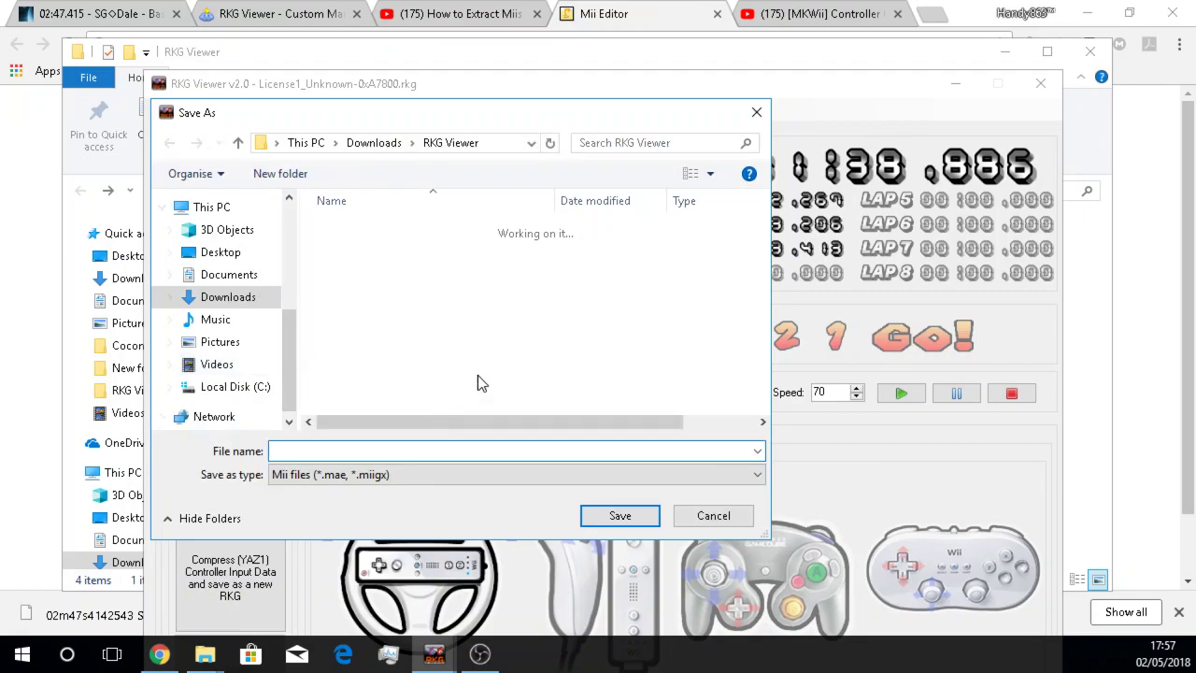
pyautogui.click(756, 112)
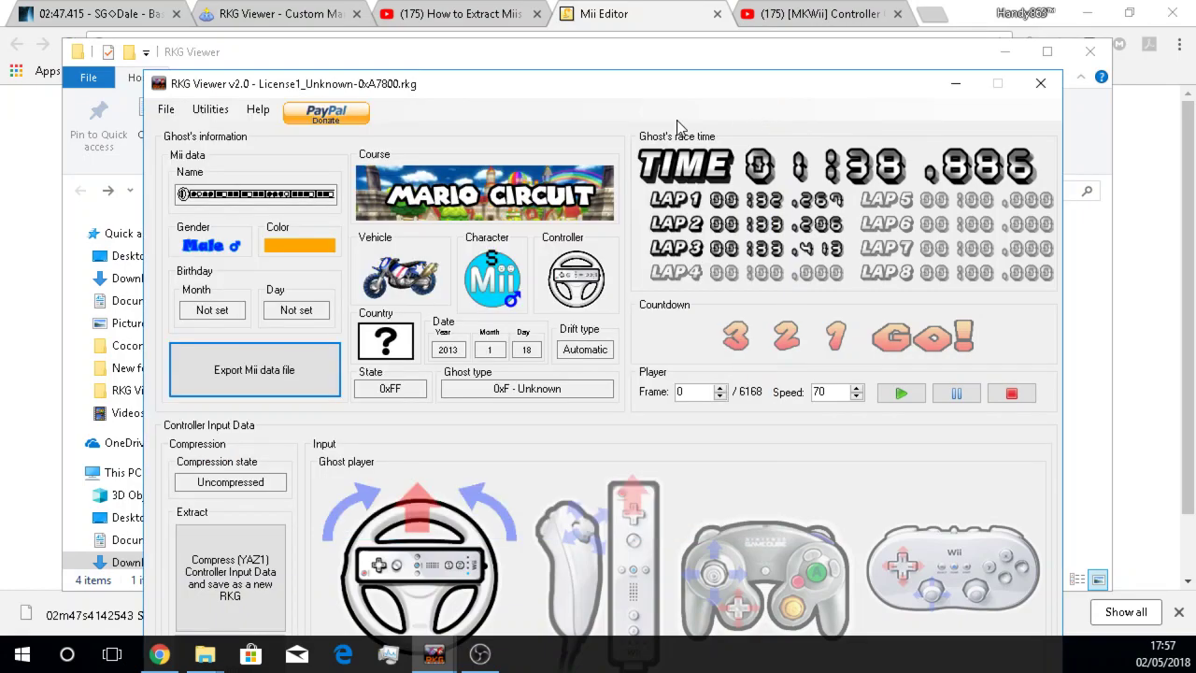
pyautogui.click(210, 110)
pyautogui.click(250, 195)
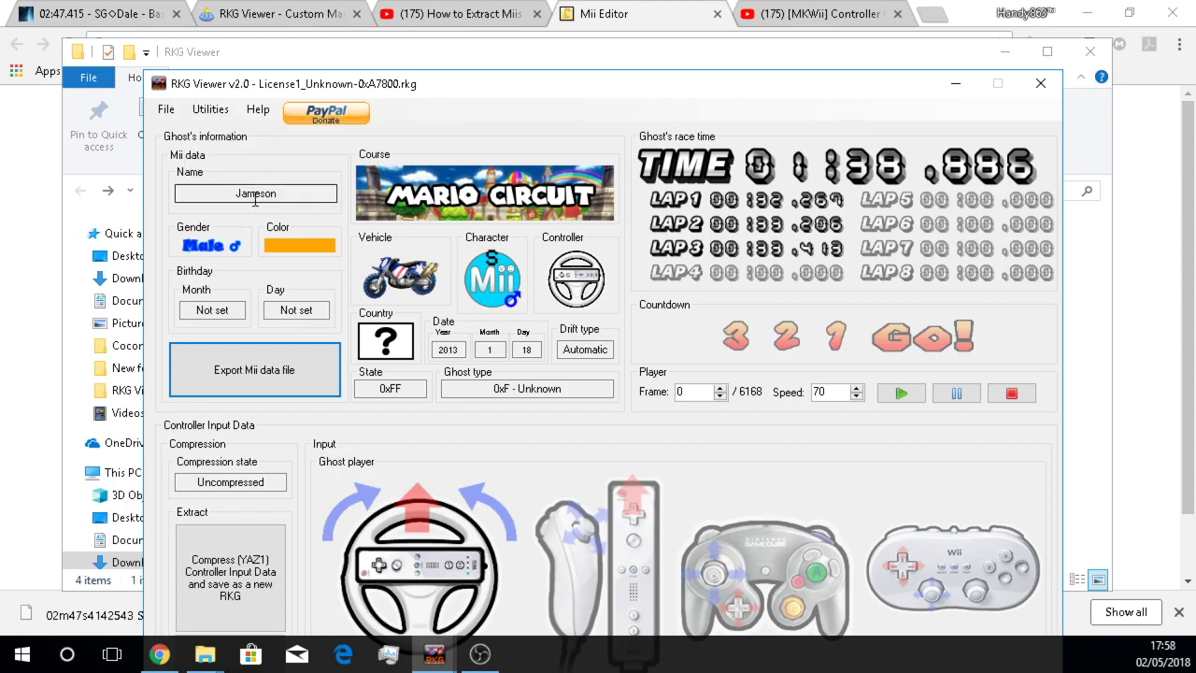
pyautogui.moveTo(286, 193); pyautogui.dragTo(221, 194)
pyautogui.rightClick(255, 195)
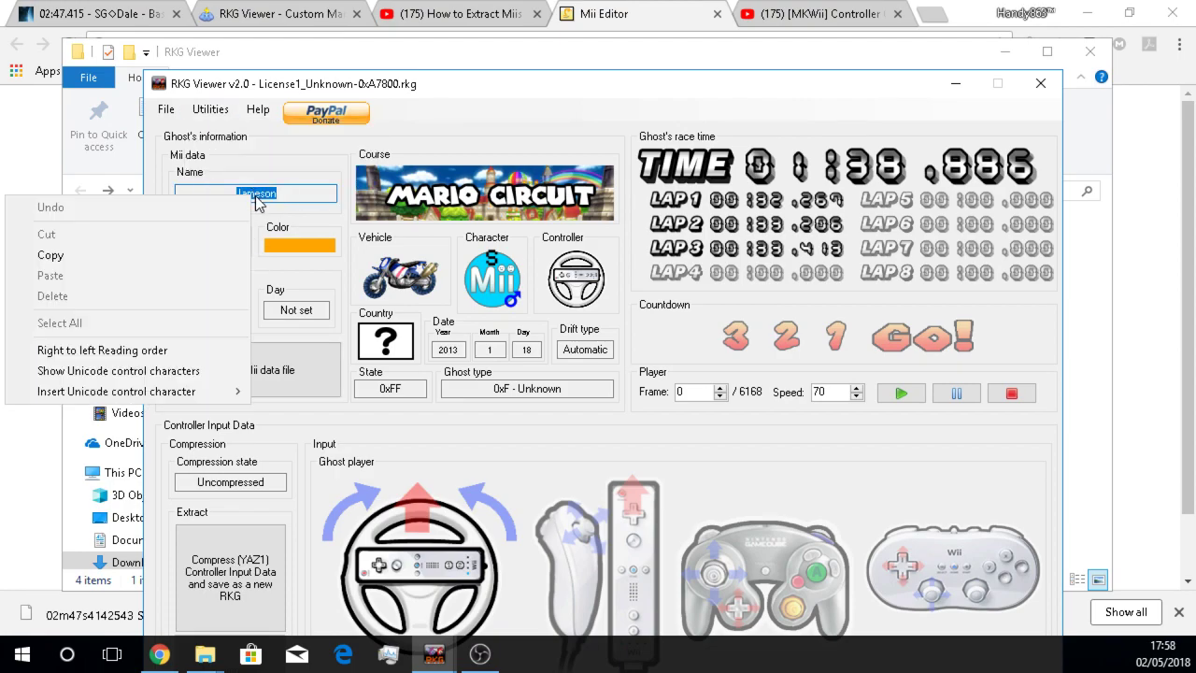
pyautogui.click(175, 254)
# Export the Mii data file to the RKG Viewer folder under the copied Mii name and dismiss the confirmation.
pyautogui.click(277, 400)
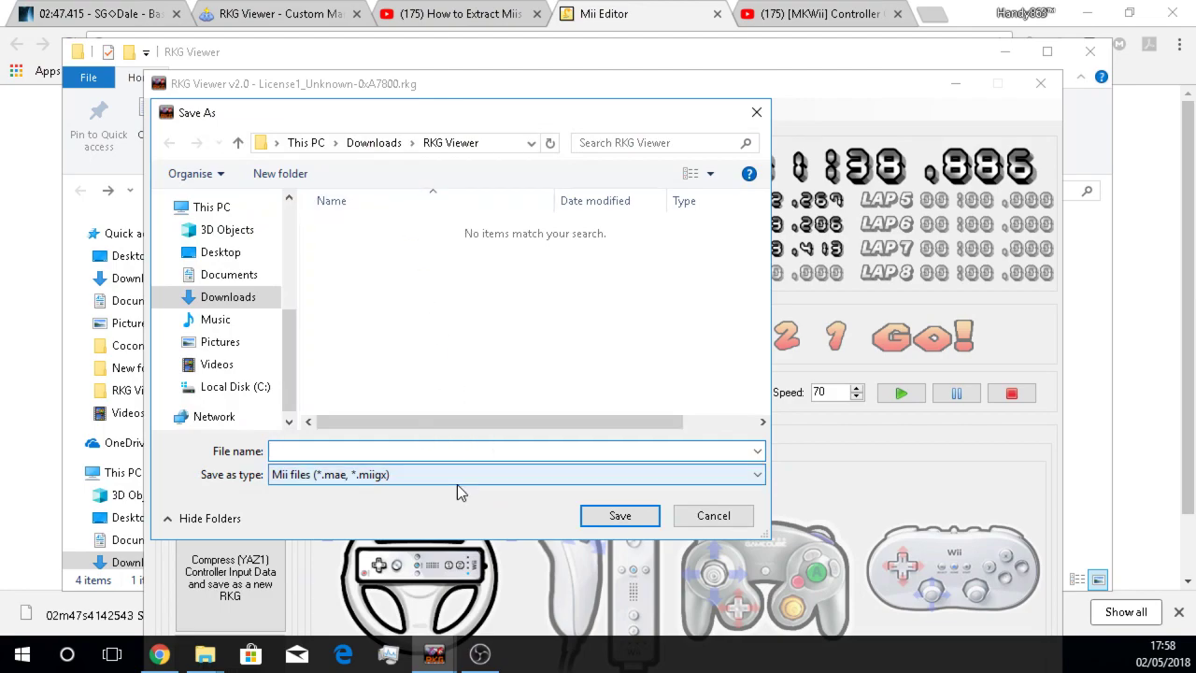
pyautogui.rightClick(438, 450)
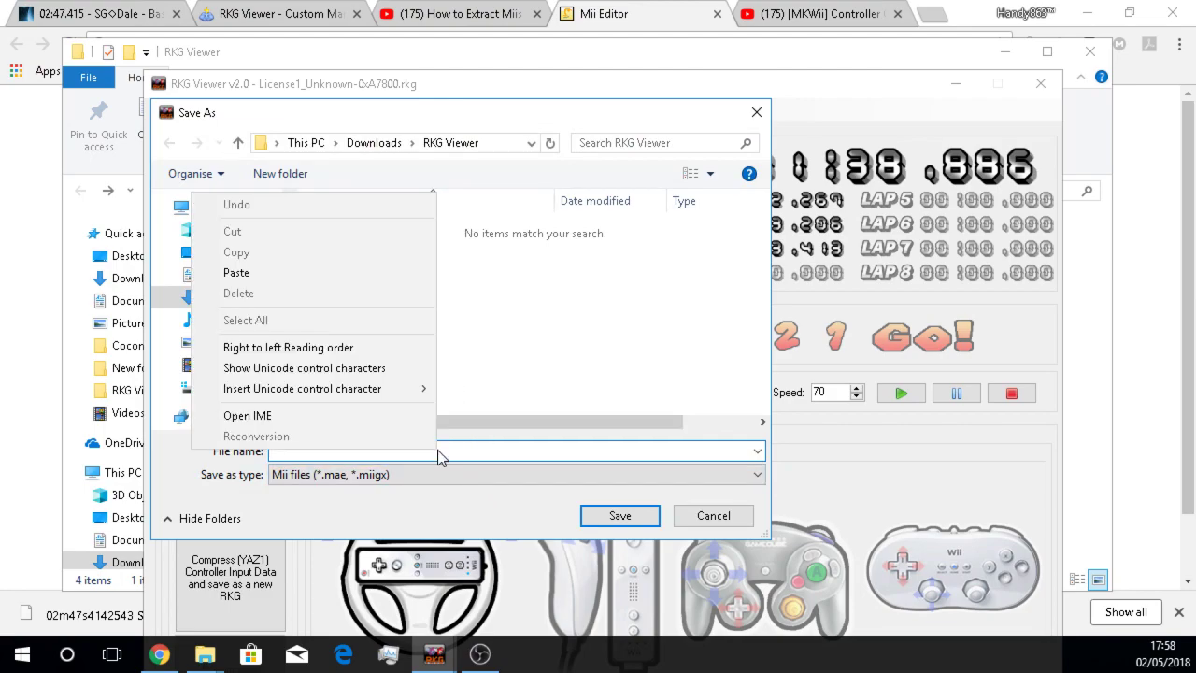
pyautogui.click(280, 274)
pyautogui.click(620, 515)
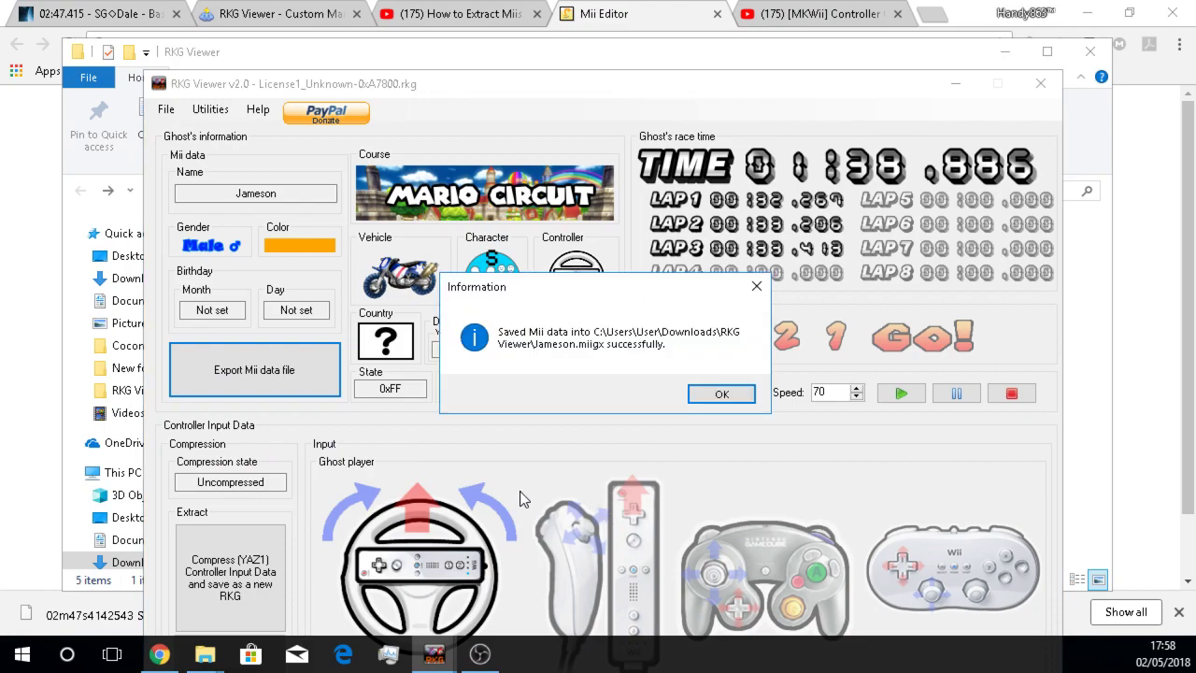
pyautogui.click(718, 395)
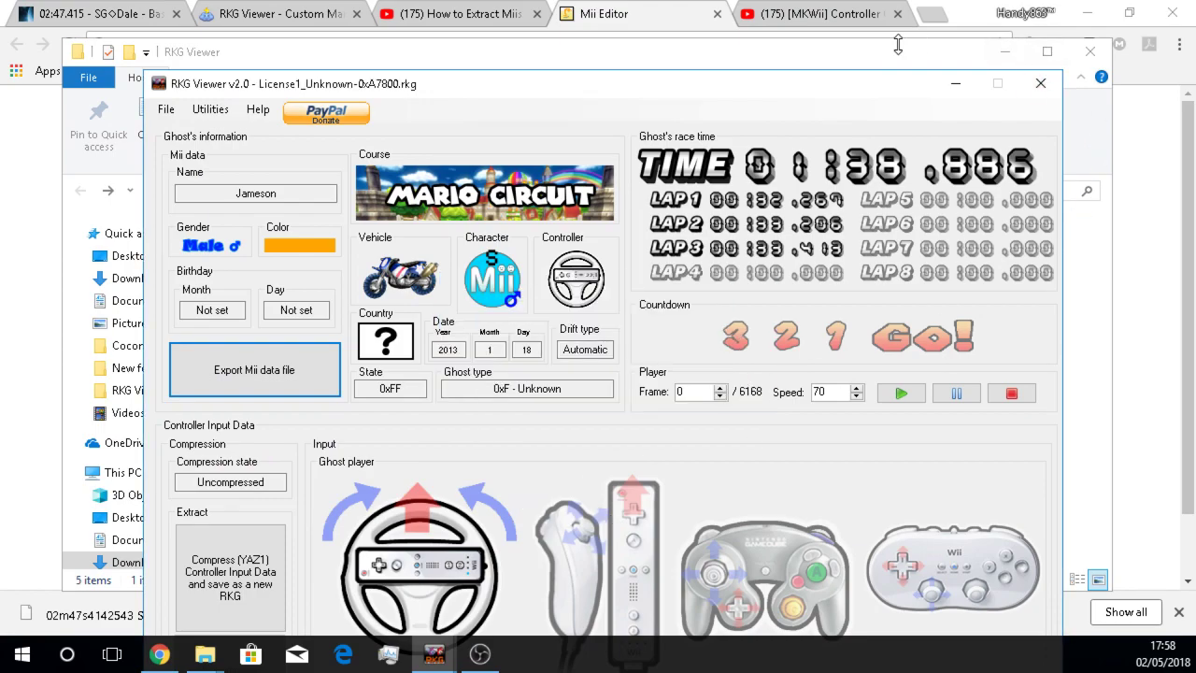
# Switch to the Mii Editor in Chrome, load the newly exported .miigx file and leave the File Menu.
pyautogui.click(51, 173)
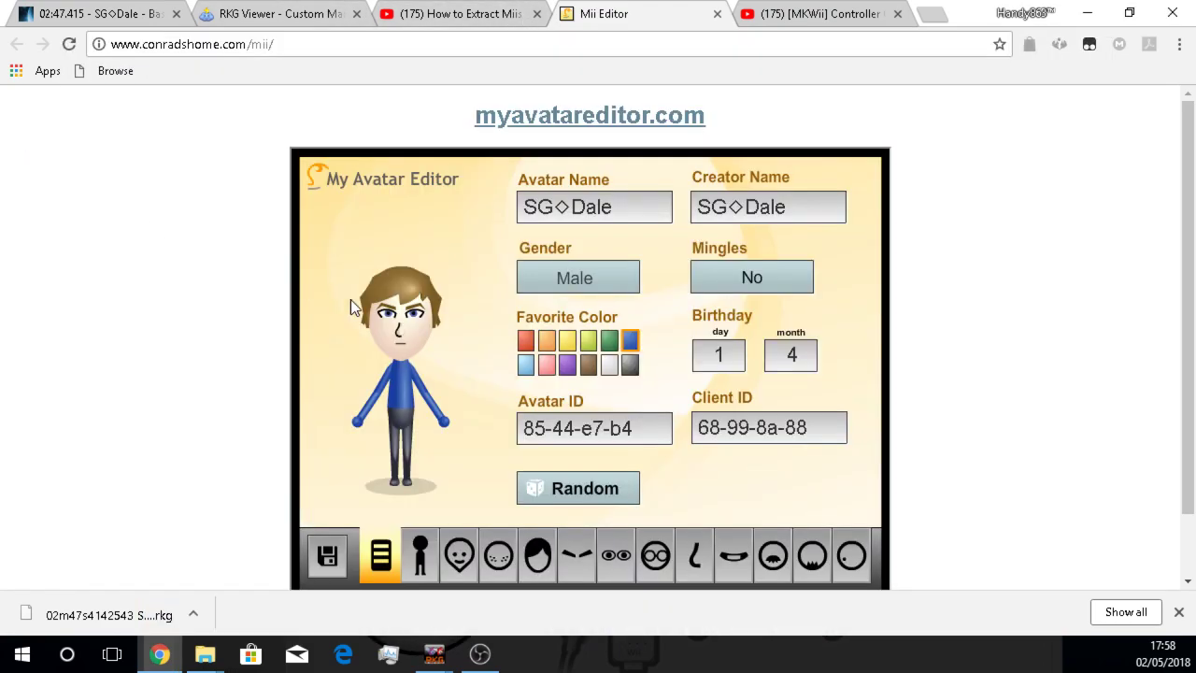
pyautogui.click(324, 560)
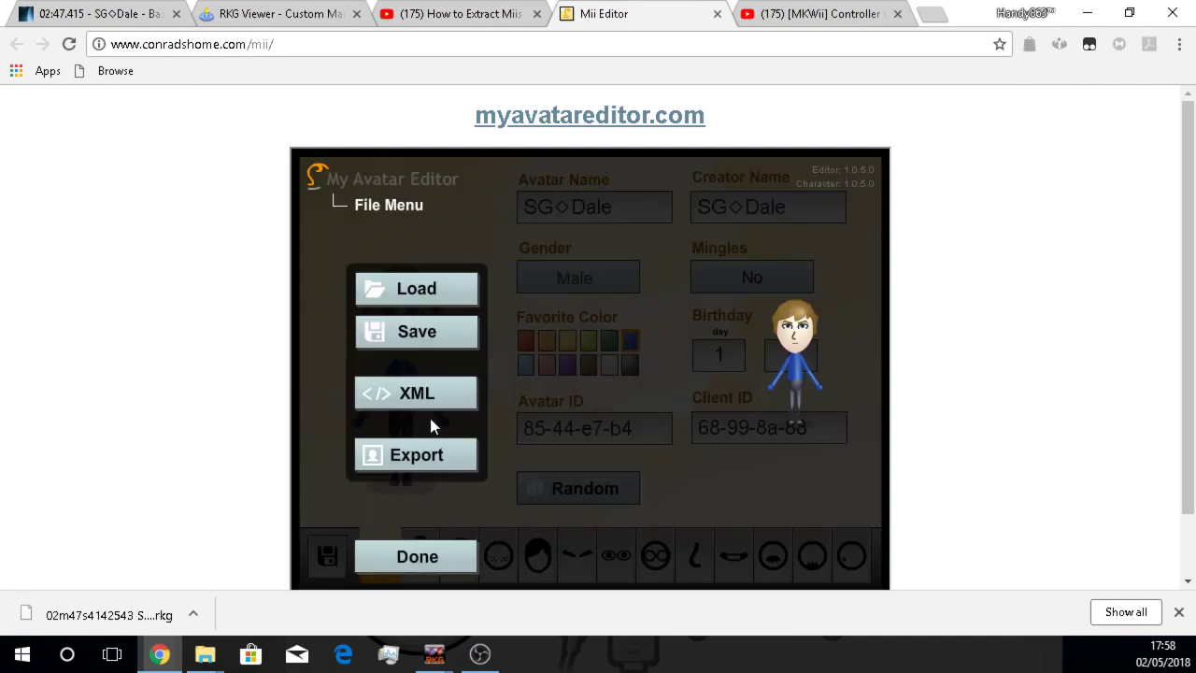
pyautogui.click(440, 289)
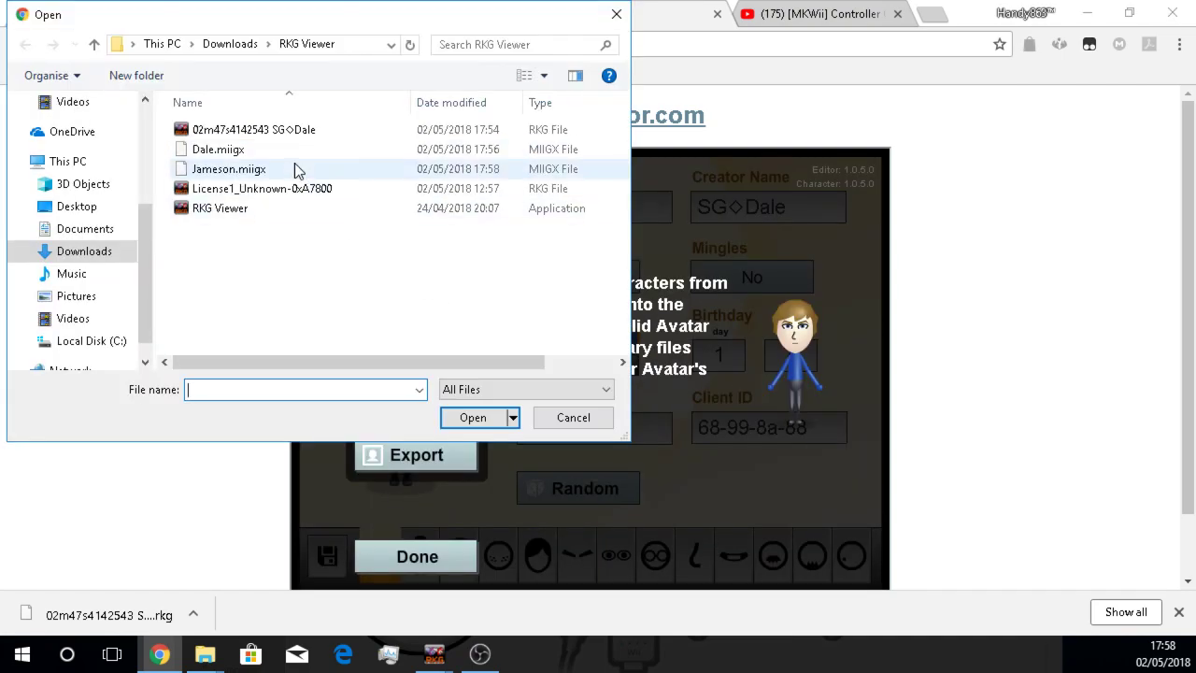
pyautogui.click(294, 168)
pyautogui.click(472, 418)
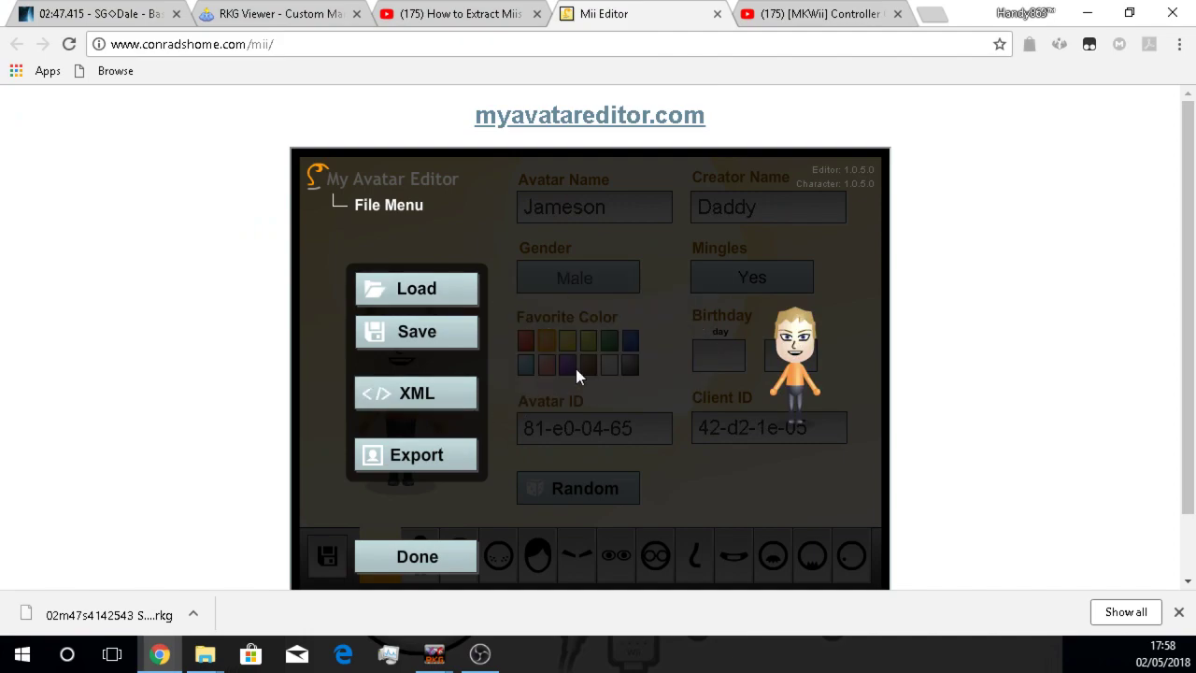
pyautogui.click(435, 558)
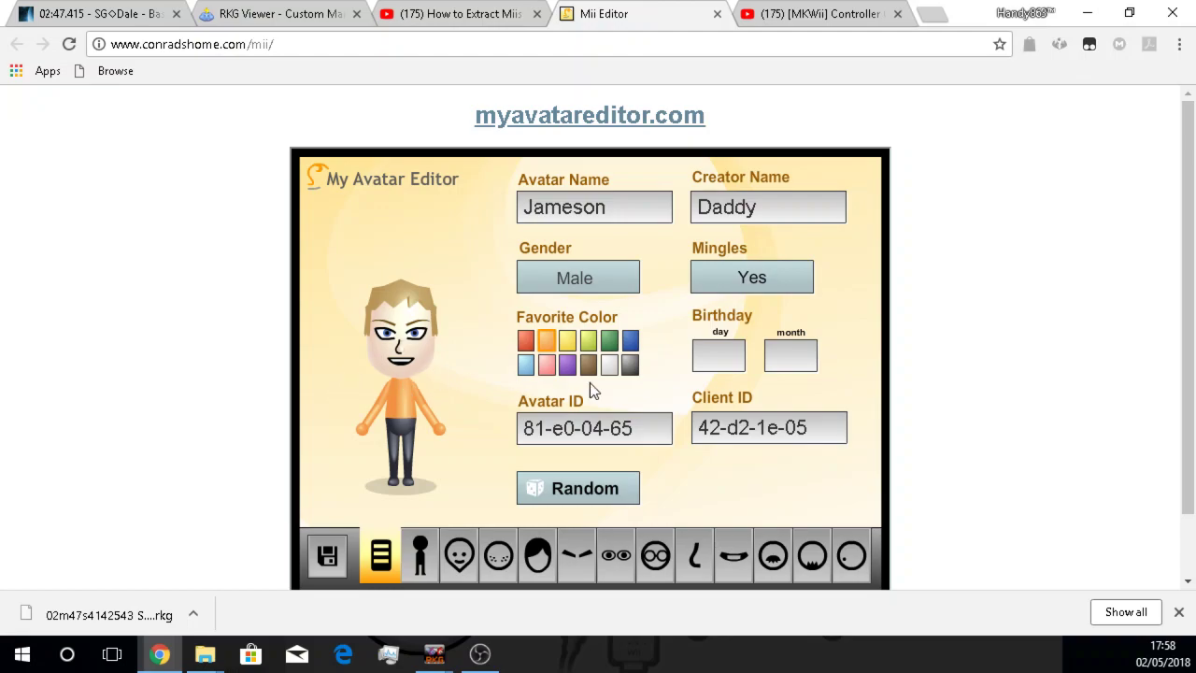
# Review the ghost page, the RKG Viewer wiki article and the Mii extraction video, ending on the wiki article.
pyautogui.hotkey('ctrl', '1')
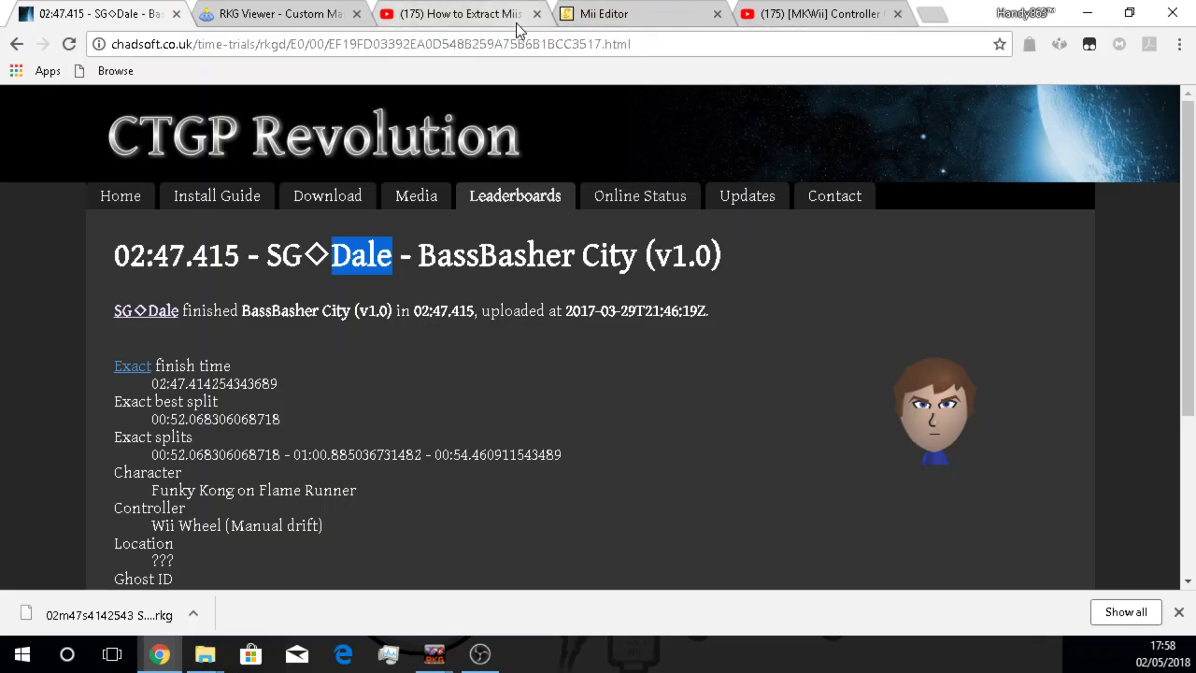
pyautogui.click(230, 9)
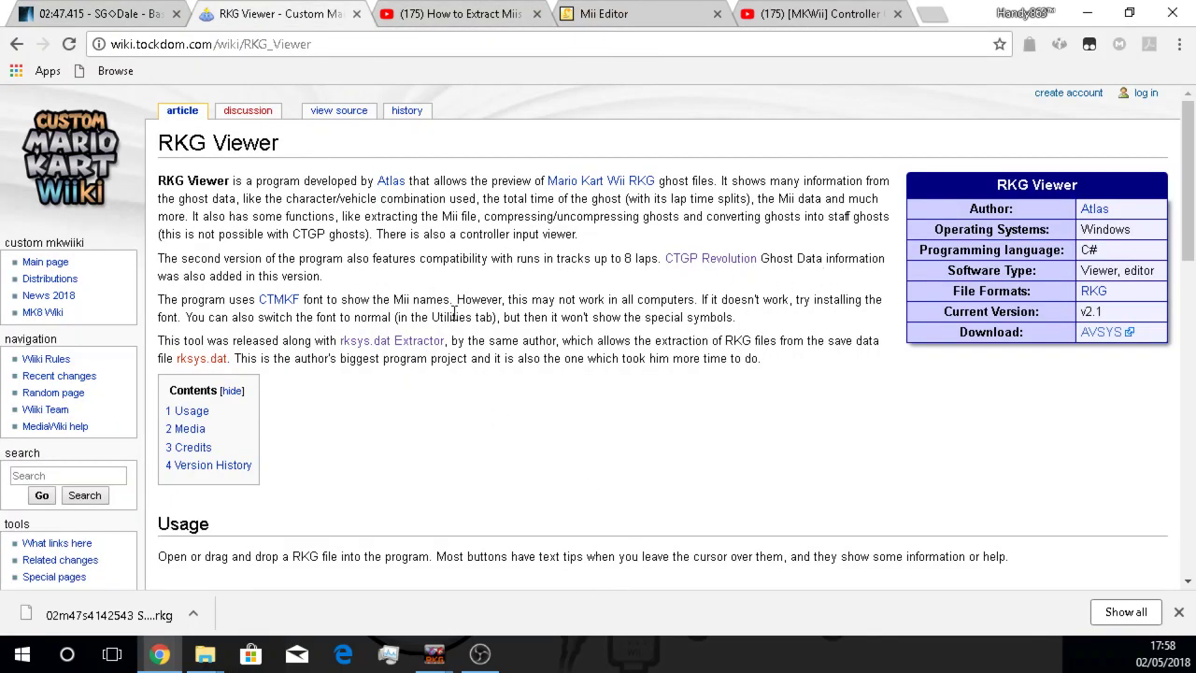
pyautogui.click(458, 14)
pyautogui.scroll(8, 508, 331)
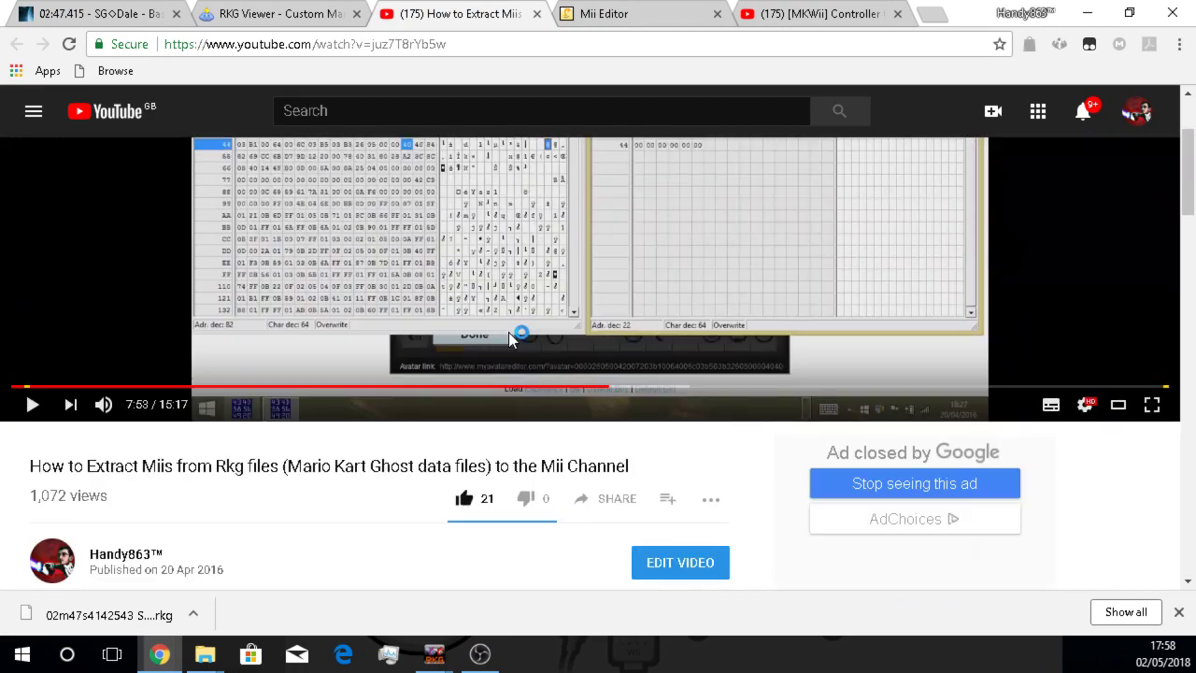
pyautogui.scroll(2, 509, 328)
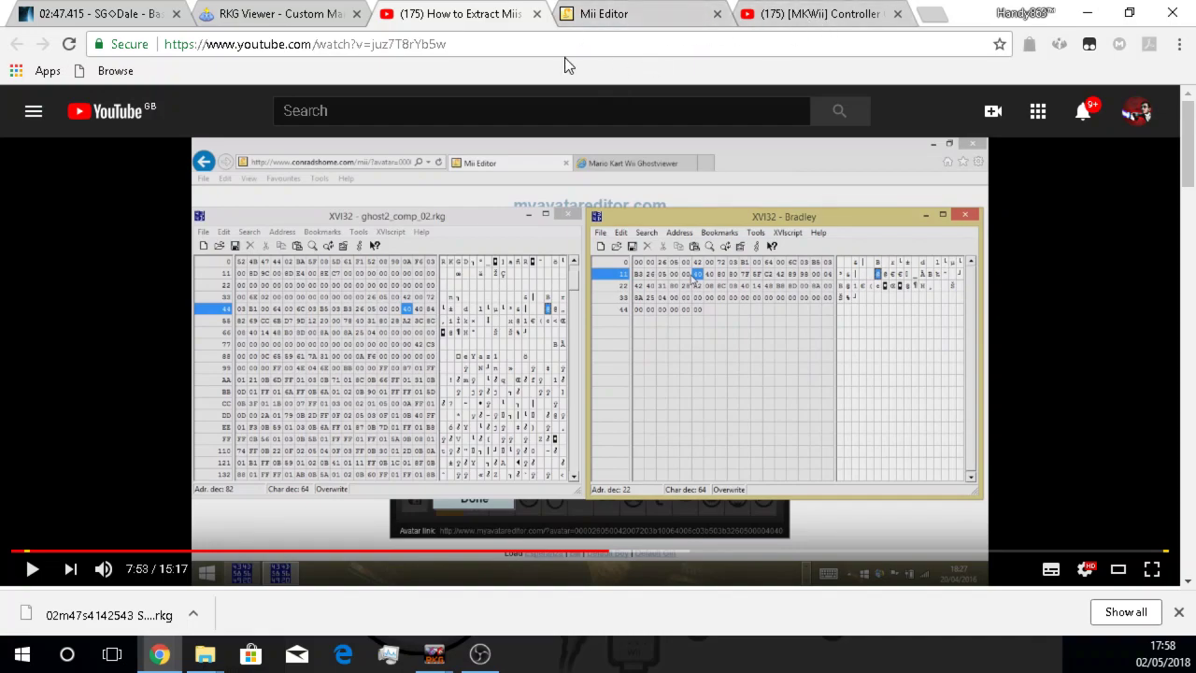
pyautogui.click(289, 15)
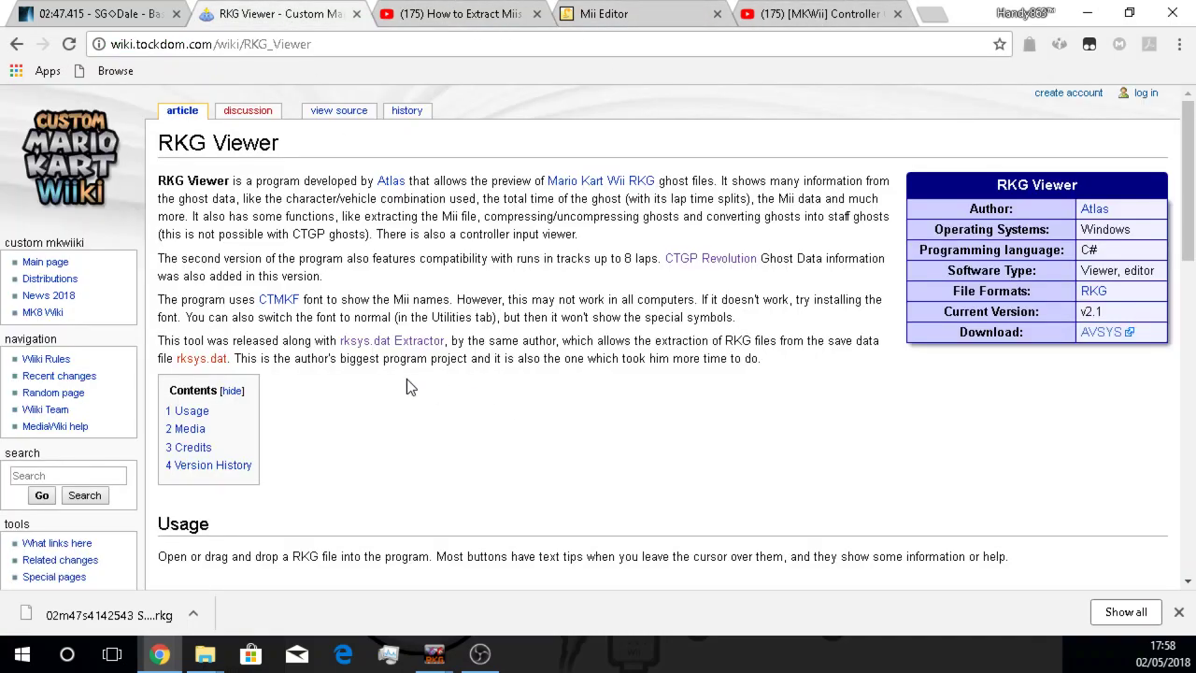